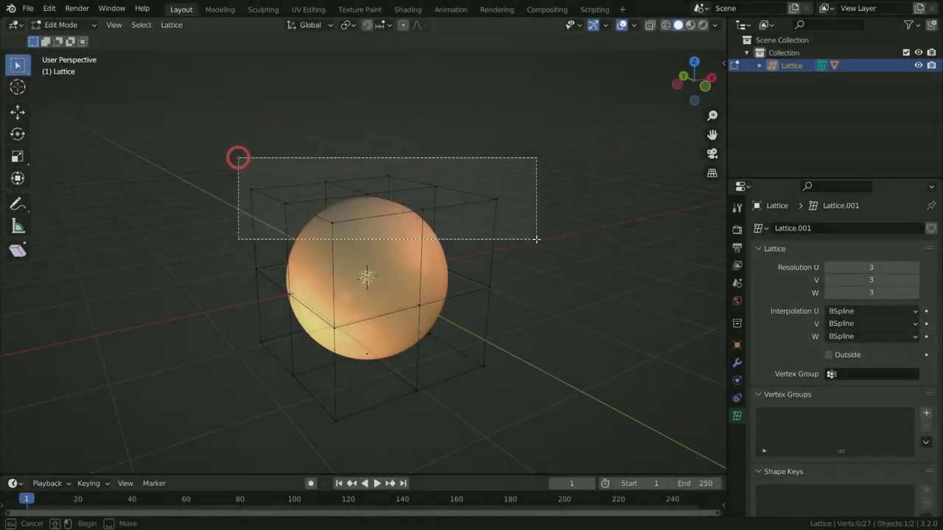
# Try scaling and vertically moving the lattice's top points, and scaling all its points along Z, to deform the sphere
pyautogui.press('s')
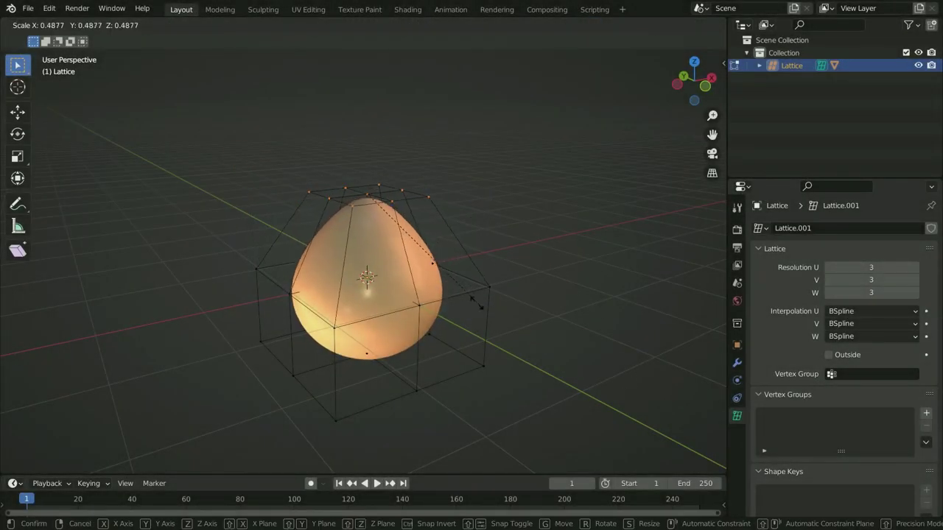
pyautogui.press('Escape')
pyautogui.press('g')
pyautogui.press('z')
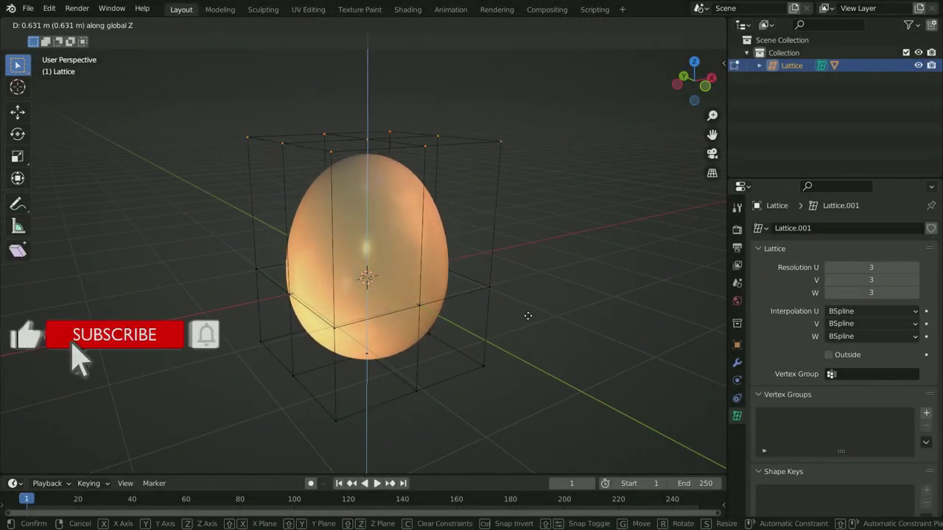
pyautogui.press('Escape')
pyautogui.press('s')
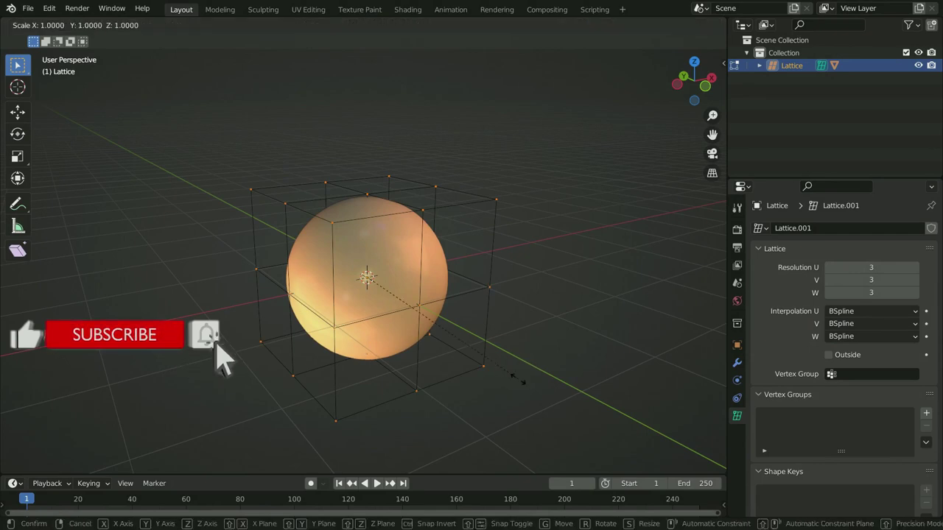
pyautogui.press('z')
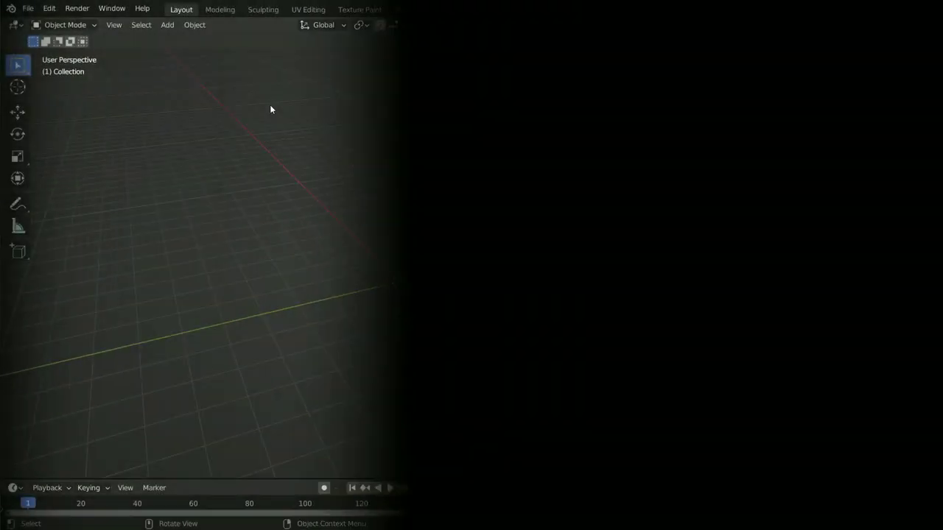
# Add a UV sphere and set its shading to smooth
pyautogui.hotkey('shift', 'a')
pyautogui.moveTo(269, 106)
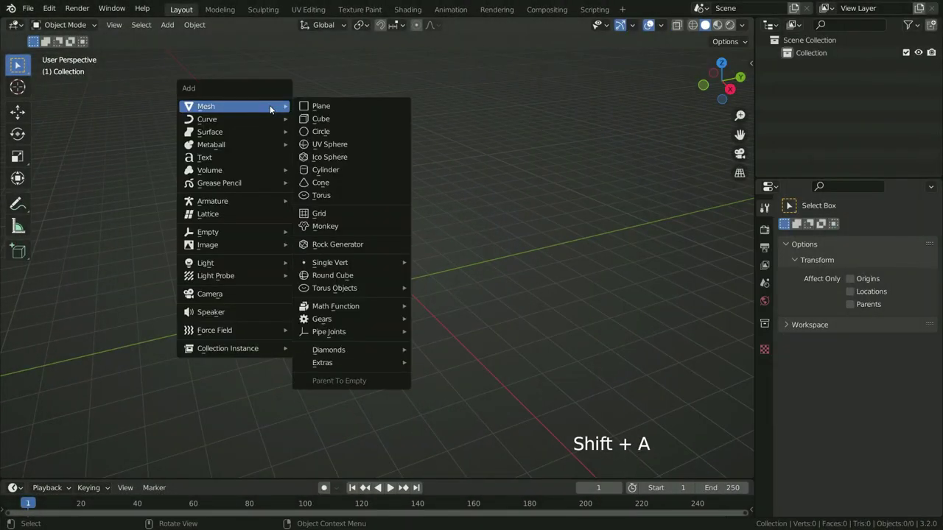
pyautogui.click(330, 145)
pyautogui.rightClick(400, 282)
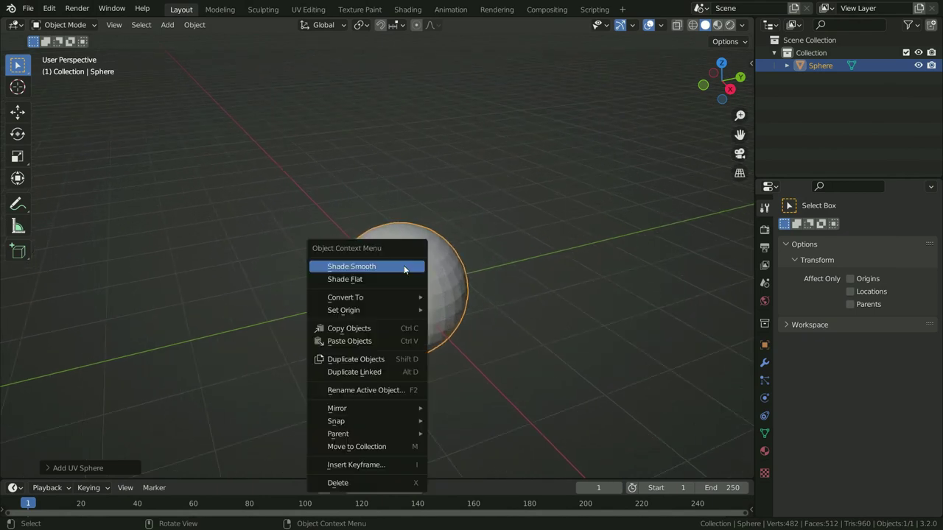
pyautogui.click(404, 265)
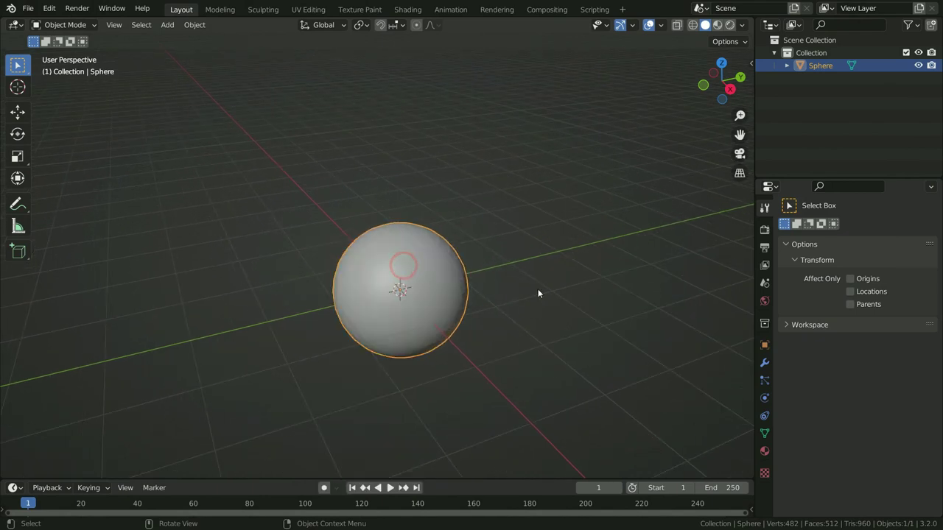
# Add a Subdivision Surface modifier to the sphere and apply it
pyautogui.click(763, 364)
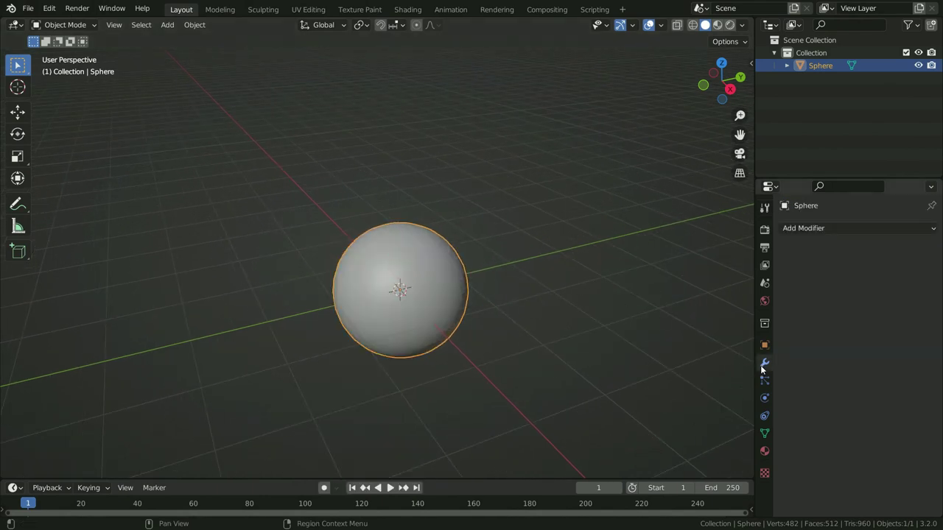
pyautogui.click(823, 228)
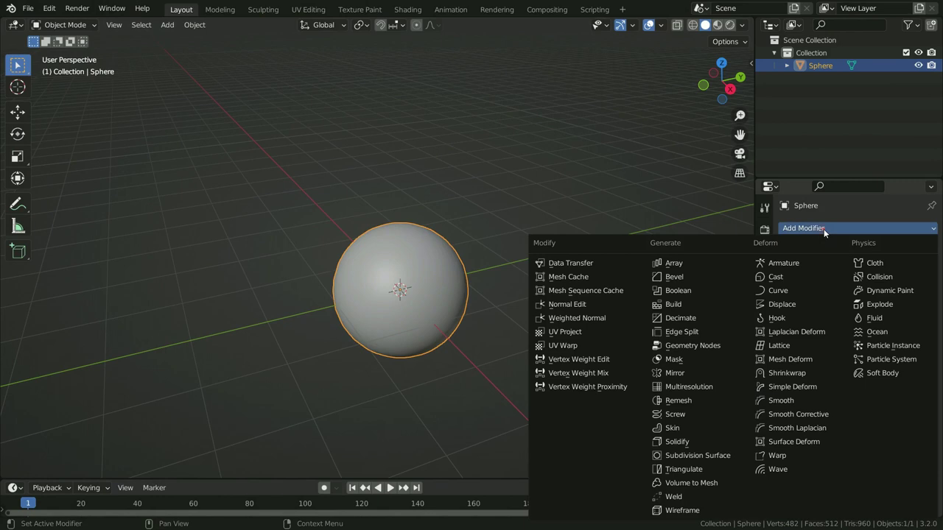
pyautogui.click(721, 456)
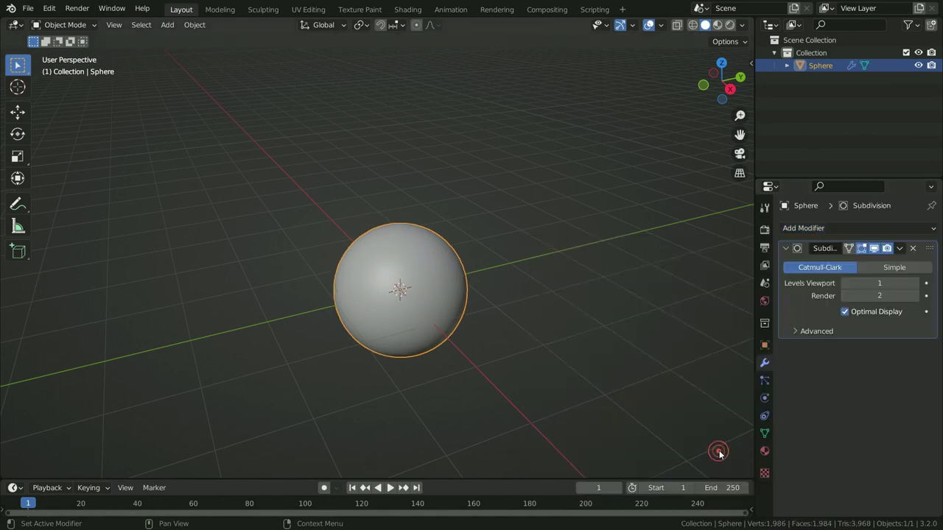
pyautogui.click(899, 248)
pyautogui.click(870, 265)
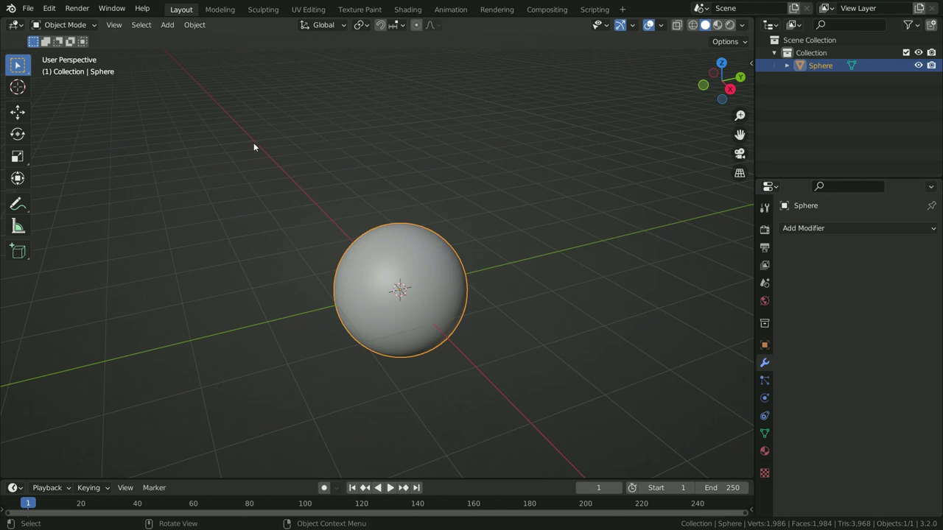
# Add a lattice and scale it up uniformly in wireframe front view until it just encloses the sphere, ending in solid shading
pyautogui.hotkey('shift', 'a')
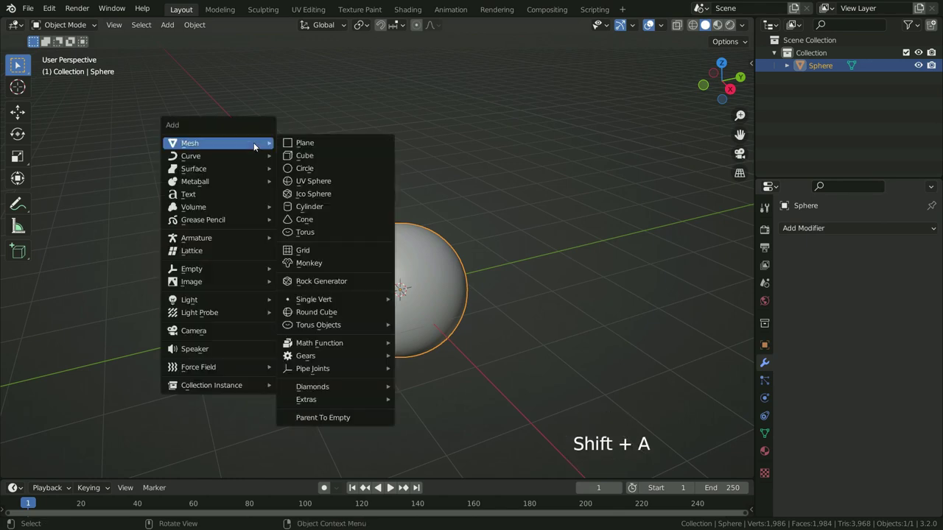
pyautogui.click(243, 252)
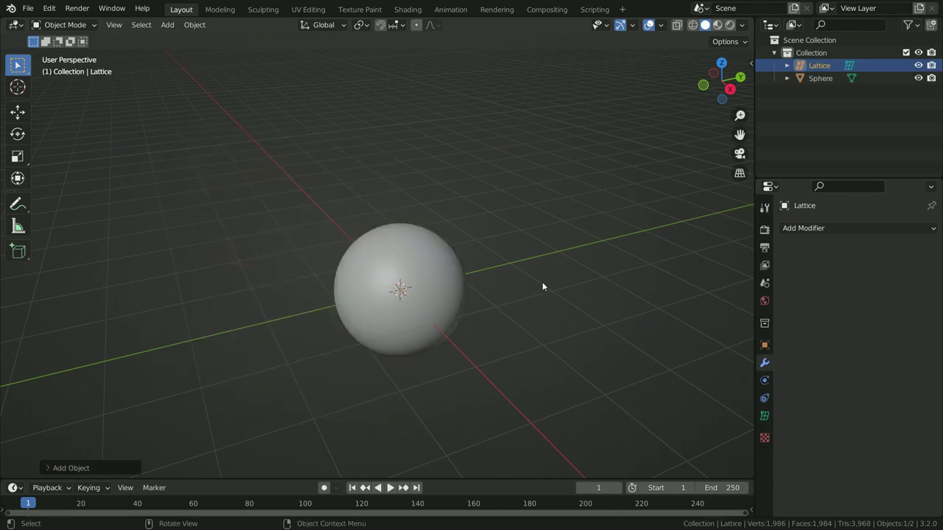
pyautogui.press('z')
pyautogui.click(466, 282)
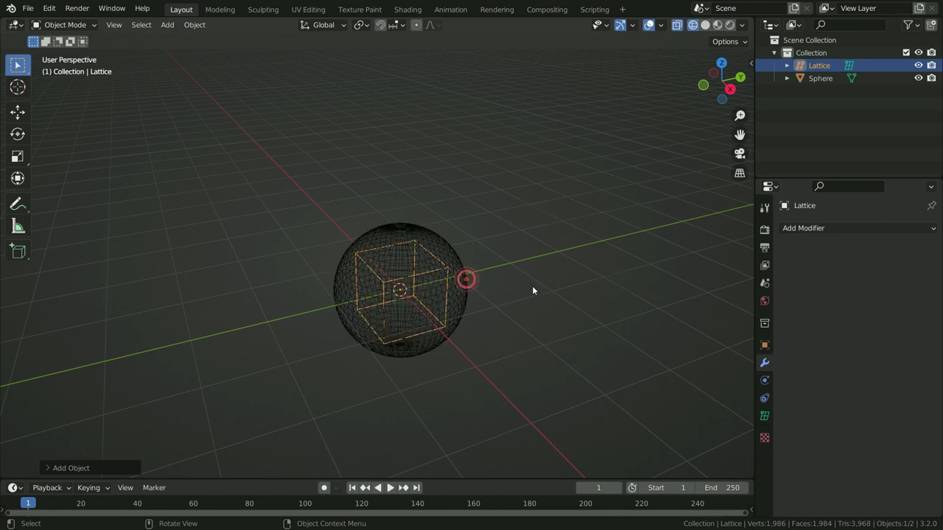
pyautogui.press('KP_1')
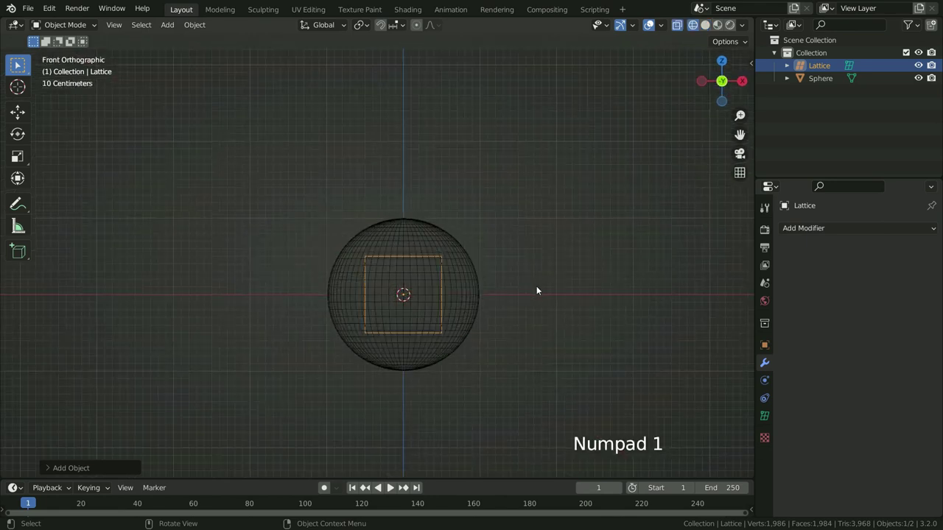
pyautogui.press('s')
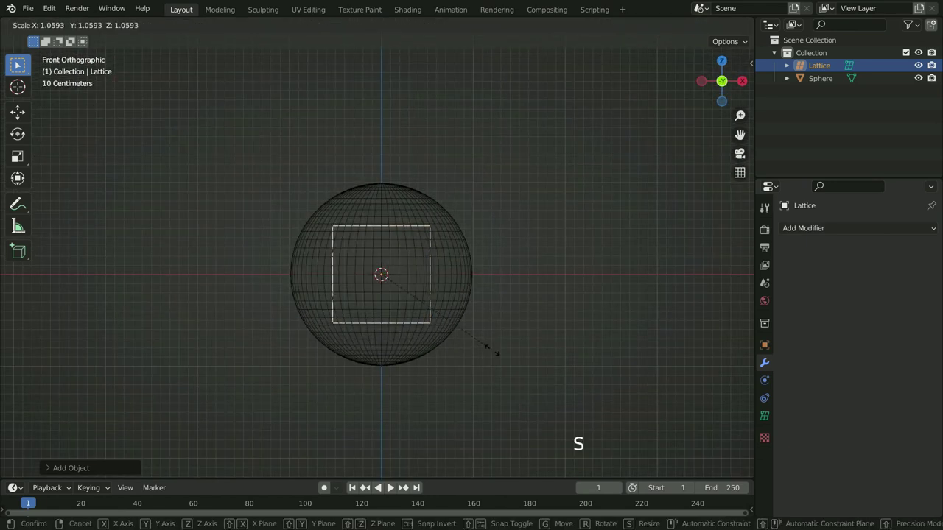
pyautogui.click(562, 463)
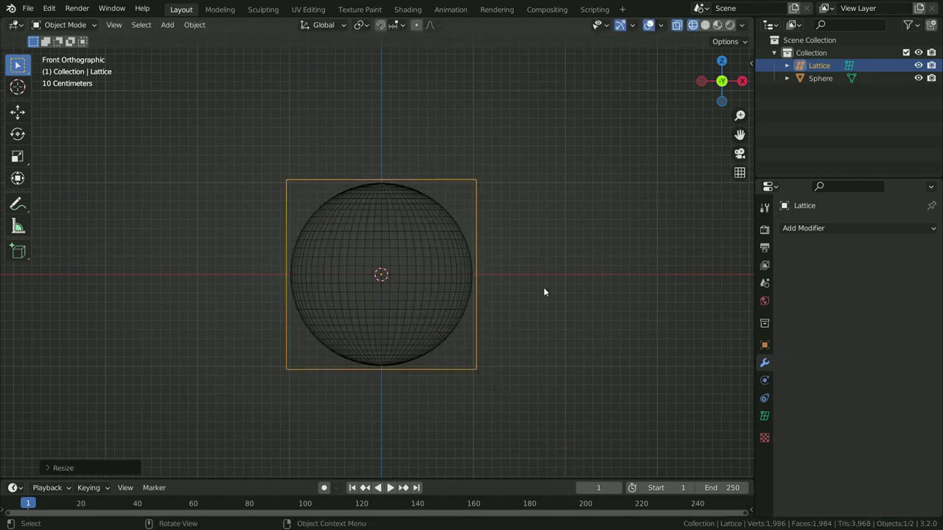
pyautogui.press('z')
pyautogui.click(651, 286)
# Parent the sphere to the lattice with the Lattice Deform option
pyautogui.moveTo(510, 296)
pyautogui.mouseDown(button='middle')
pyautogui.moveTo(474, 319)
pyautogui.moveTo(492, 339)
pyautogui.moveTo(535, 295)
pyautogui.mouseUp(button='middle')
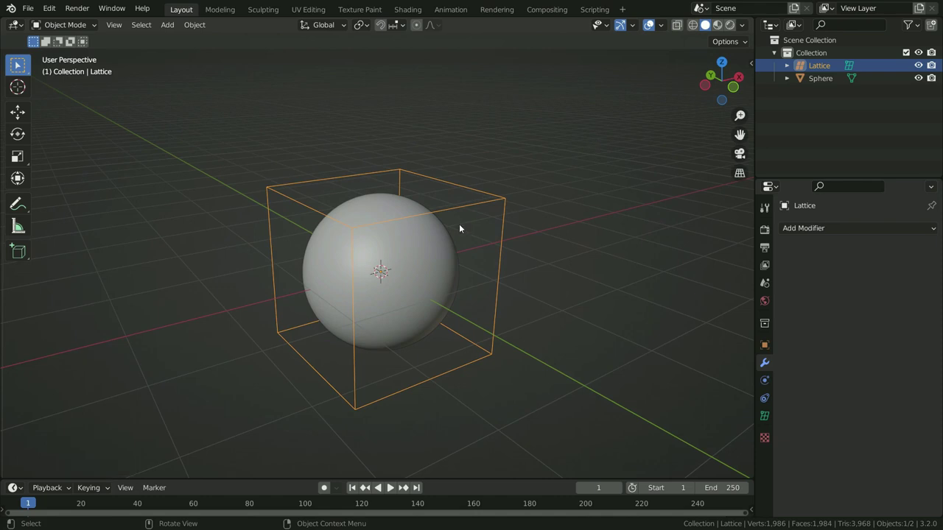
pyautogui.click(431, 261)
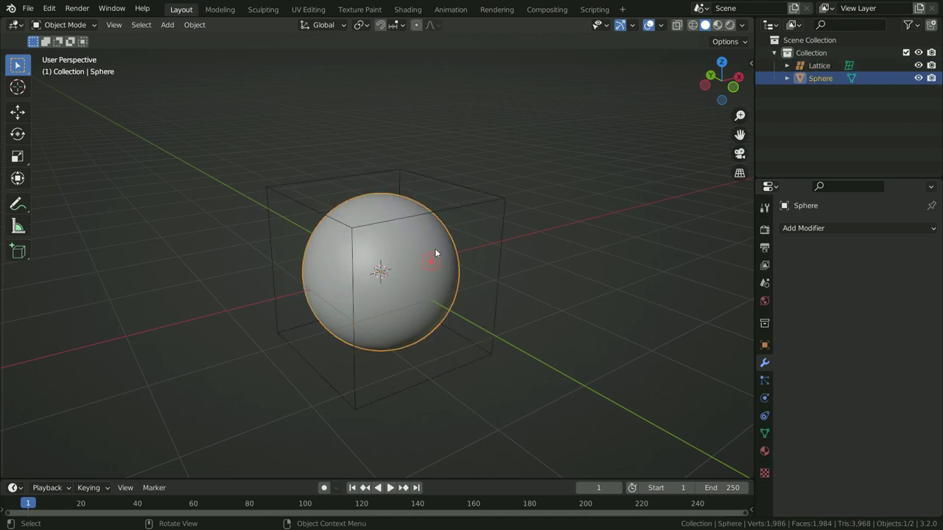
pyautogui.keyDown('shift'); pyautogui.click(474, 206); pyautogui.keyUp('shift')
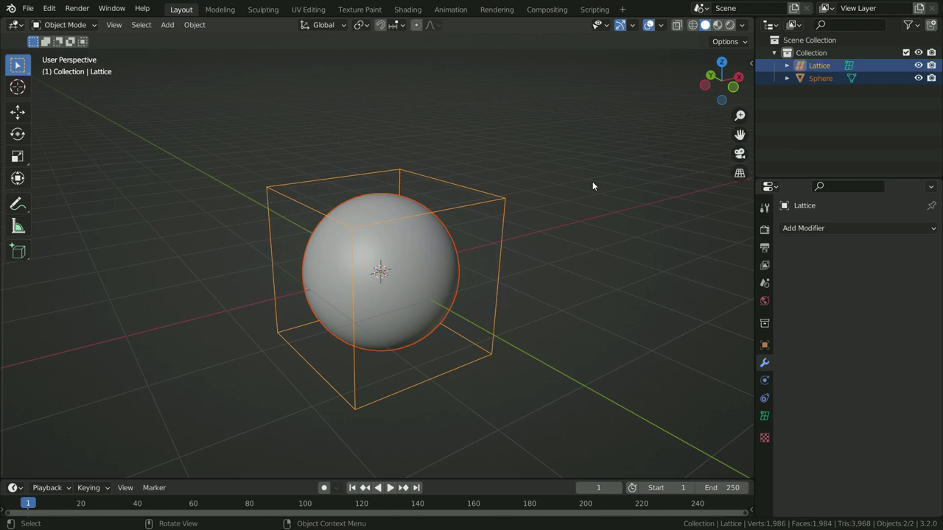
pyautogui.hotkey('ctrl', 'p')
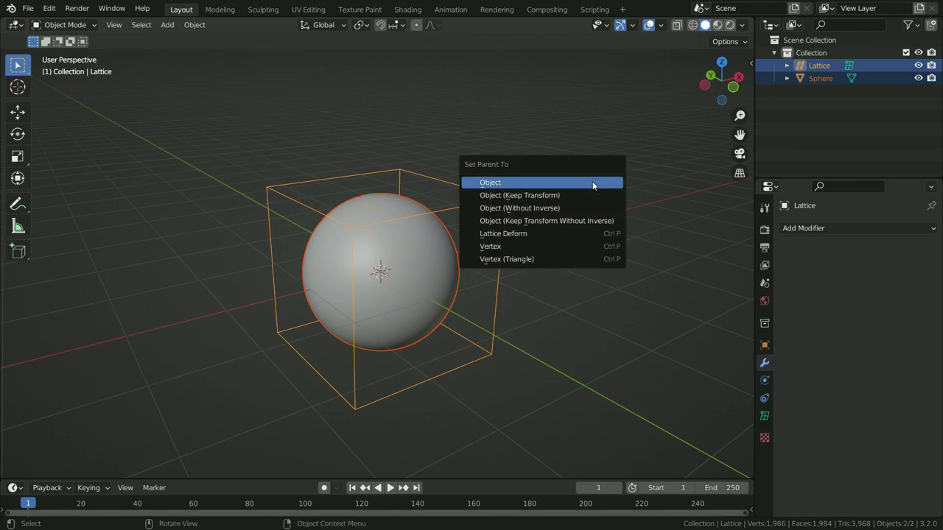
pyautogui.click(572, 233)
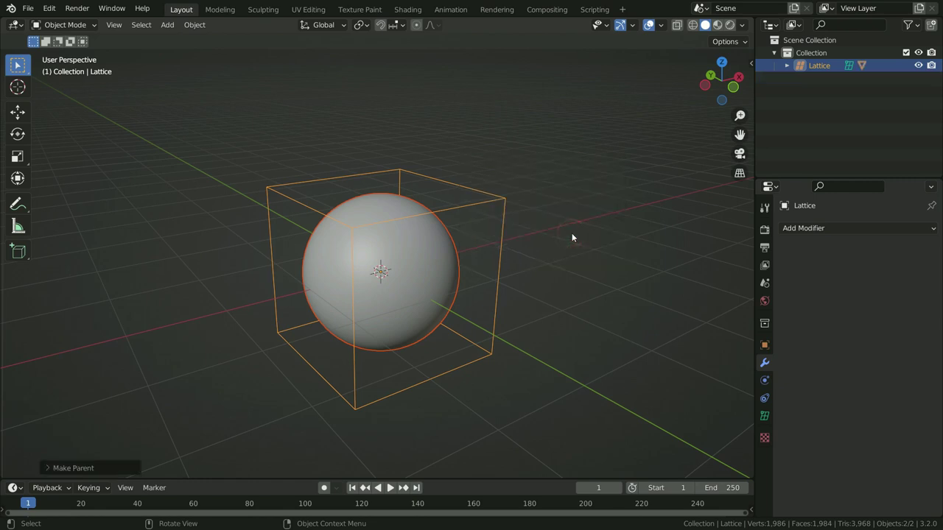
# Replace the sphere's Lattice modifier with a newly added one that uses the Lattice object as its target
pyautogui.click(442, 266)
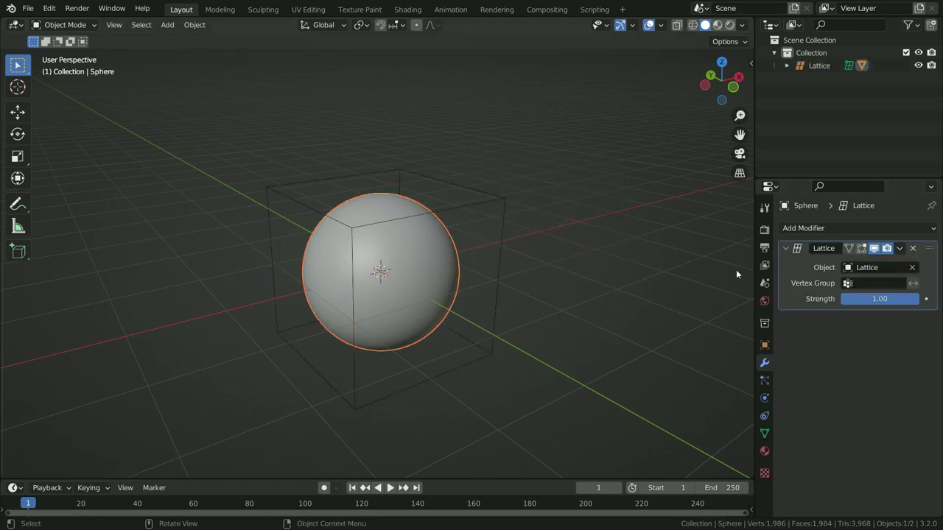
pyautogui.moveTo(752, 251); pyautogui.dragTo(725, 251)
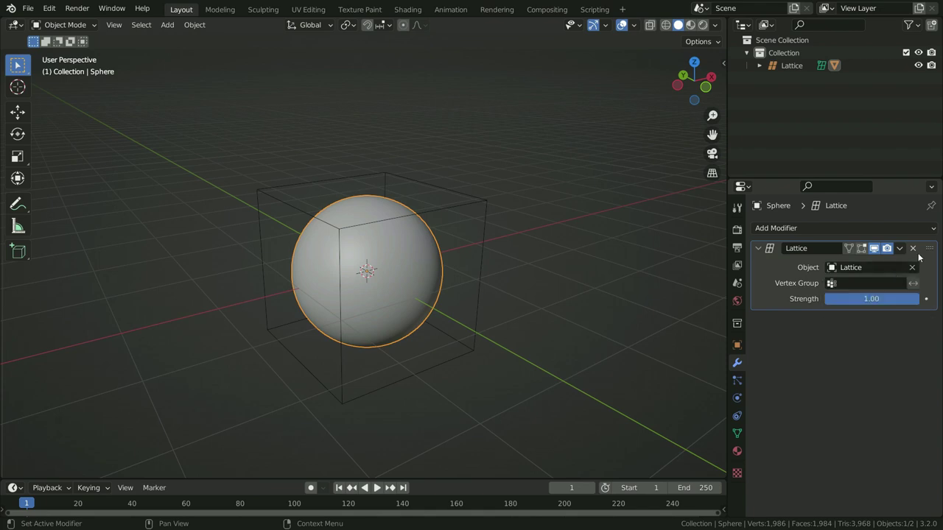
pyautogui.click(914, 249)
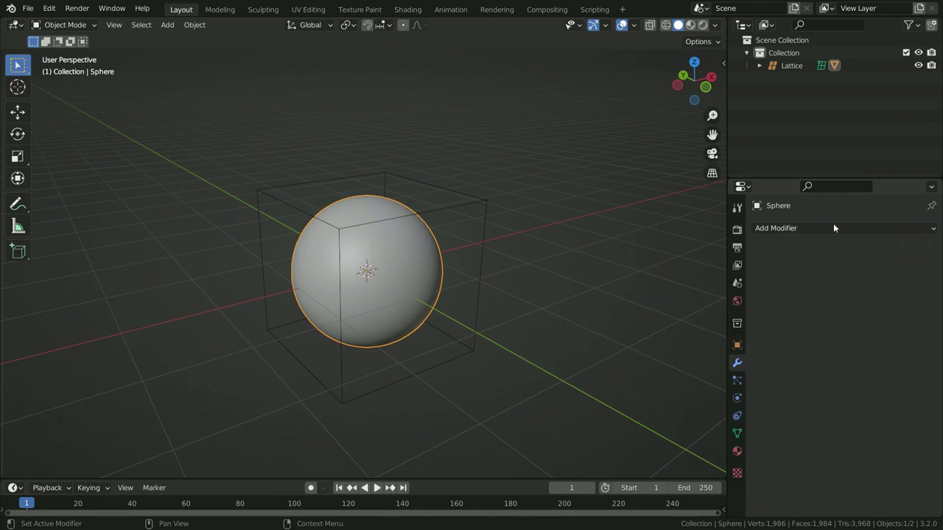
pyautogui.click(810, 226)
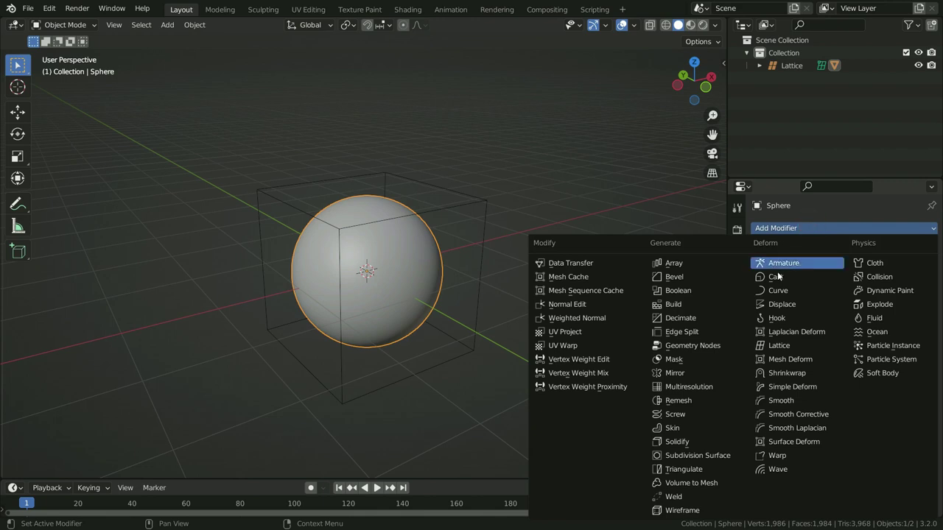
pyautogui.click(790, 348)
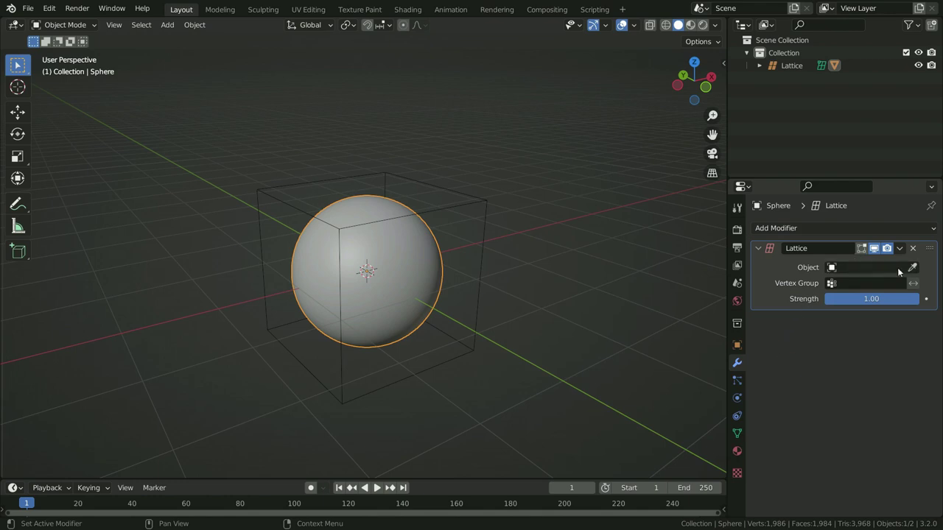
pyautogui.click(898, 269)
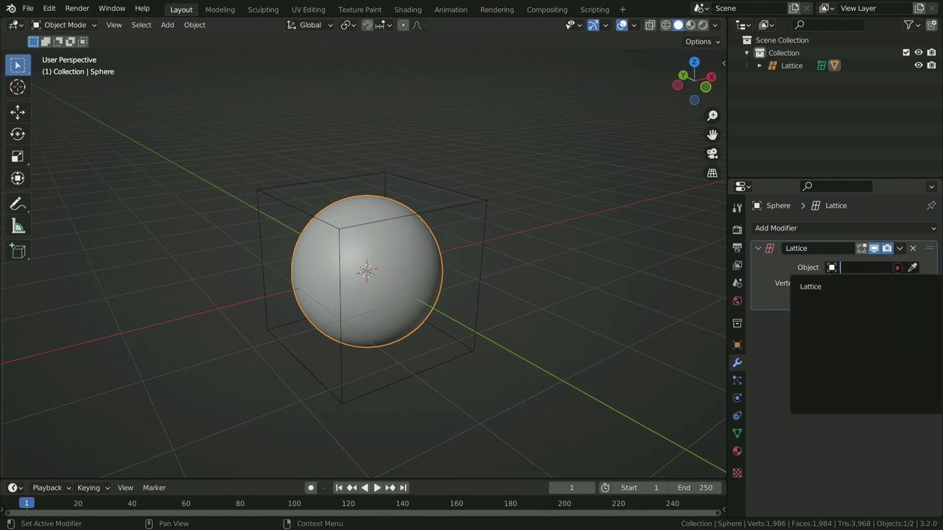
pyautogui.click(841, 285)
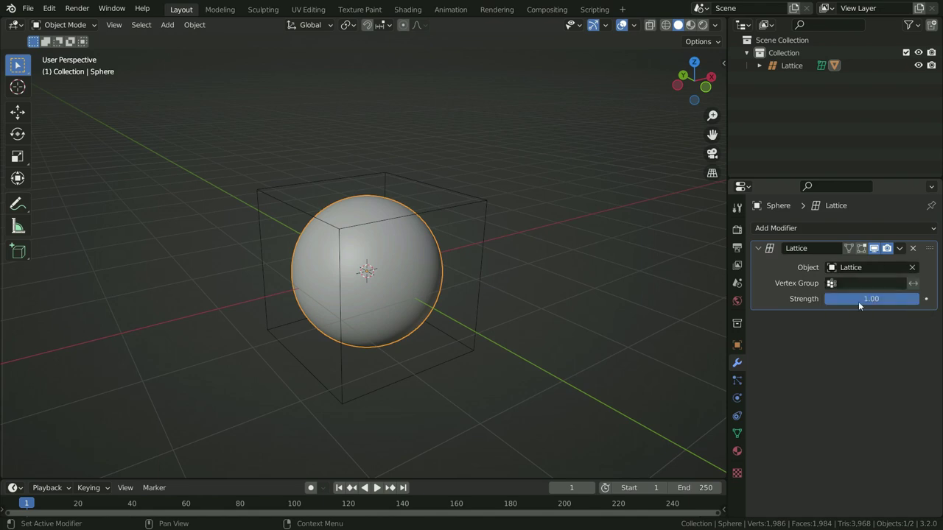
# Put the lattice into Edit Mode and select its four top points
pyautogui.click(478, 197)
pyautogui.press('Tab')
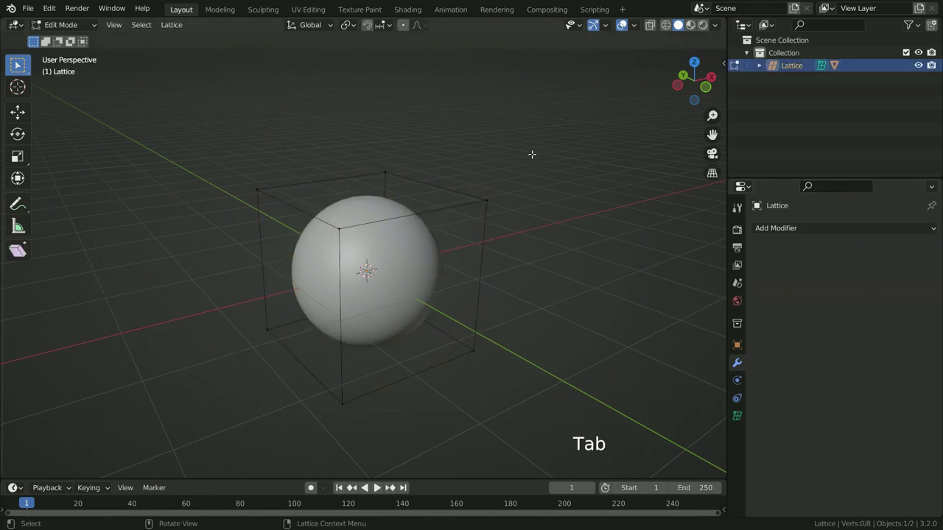
pyautogui.moveTo(227, 135); pyautogui.dragTo(521, 247)
# Try scaling the lattice's four top points down to about 0.34, and undo the scaling
pyautogui.press('s')
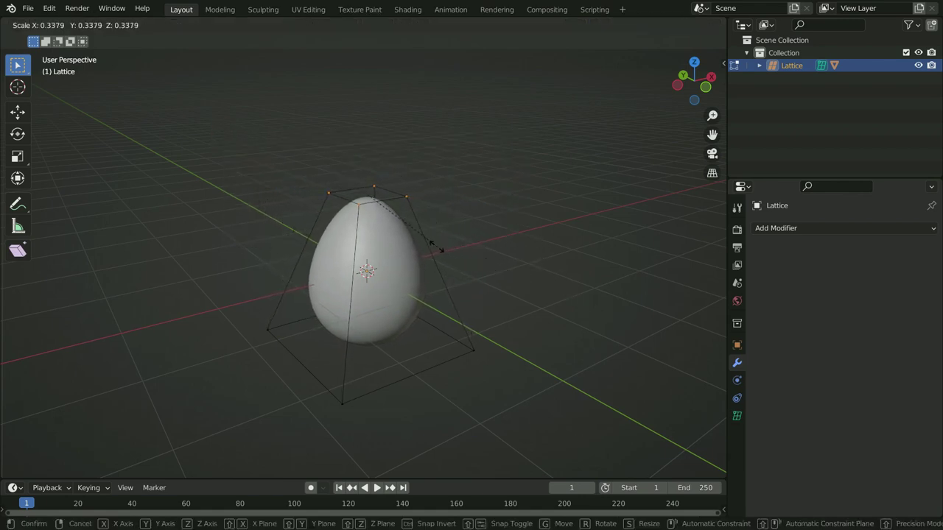
pyautogui.click(432, 244)
pyautogui.moveTo(431, 249); pyautogui.dragTo(453, 306, button='middle')
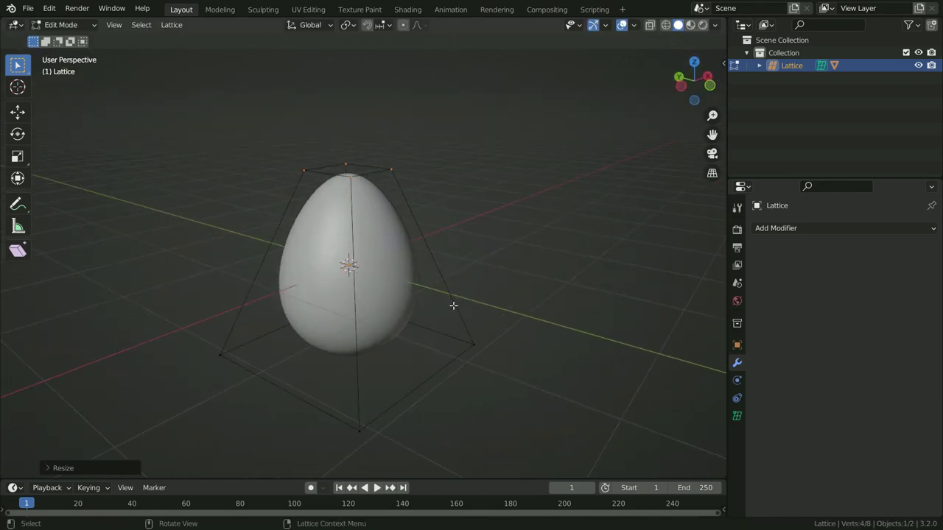
pyautogui.press('ctrl')
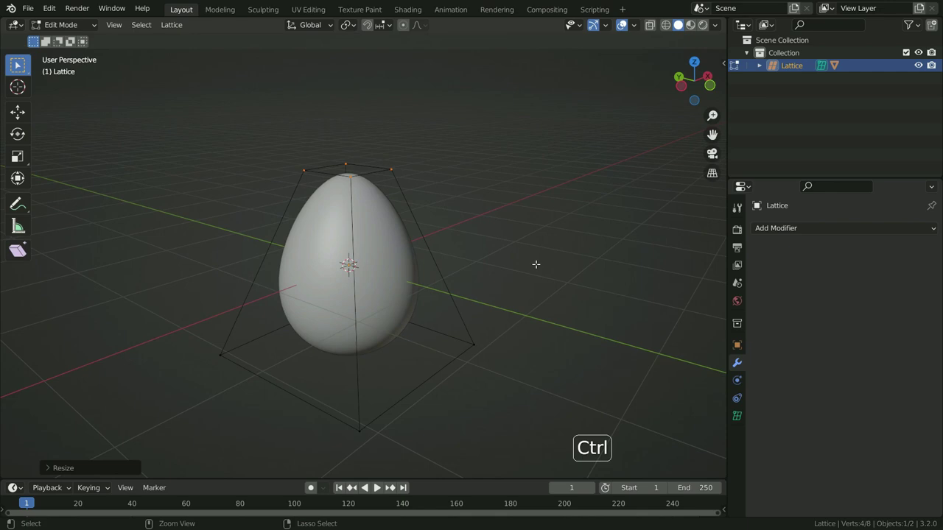
pyautogui.hotkey('ctrl', 'z')
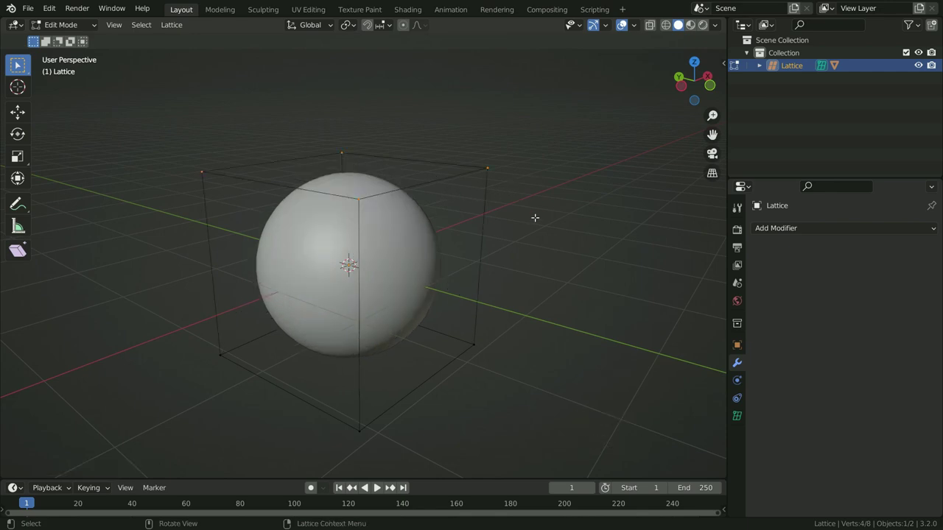
# Move the lattice's four top points upward along Z to stretch the sphere into an egg shape, and return to Object Mode
pyautogui.press('g')
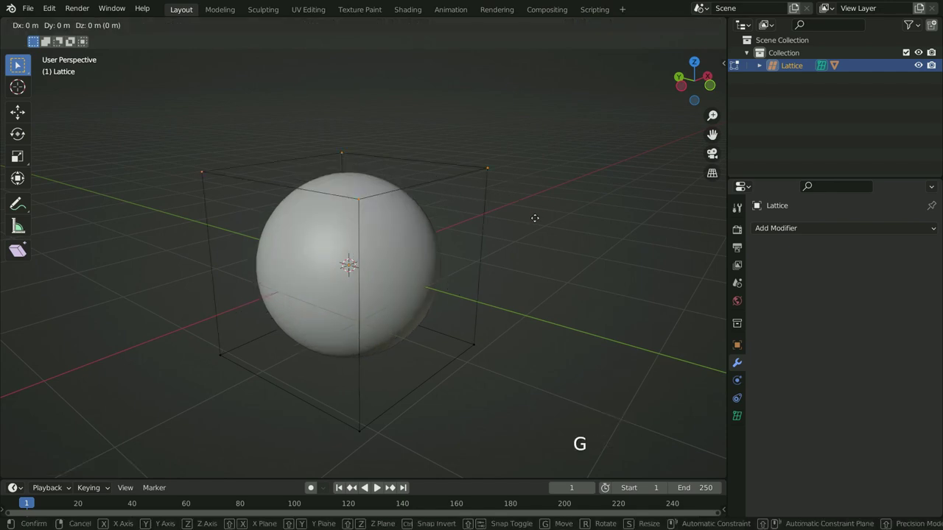
pyautogui.press('z')
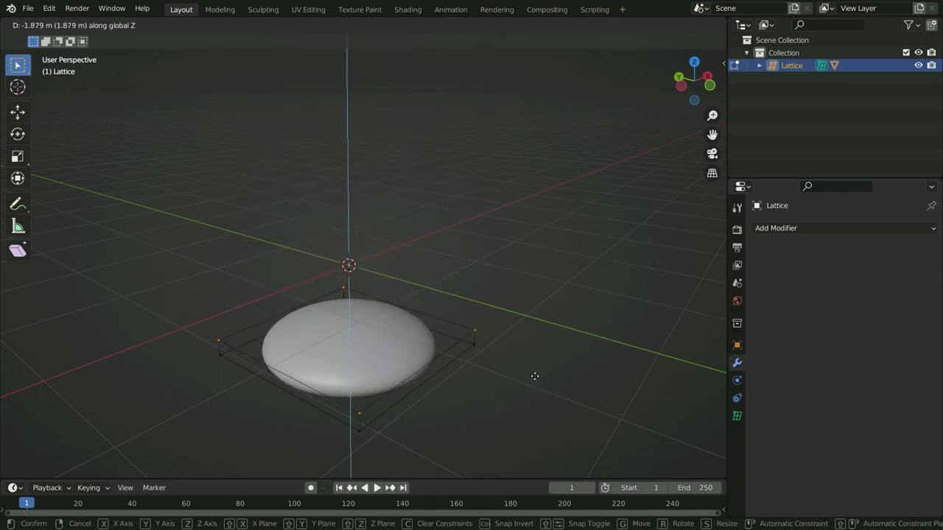
pyautogui.click(494, 179)
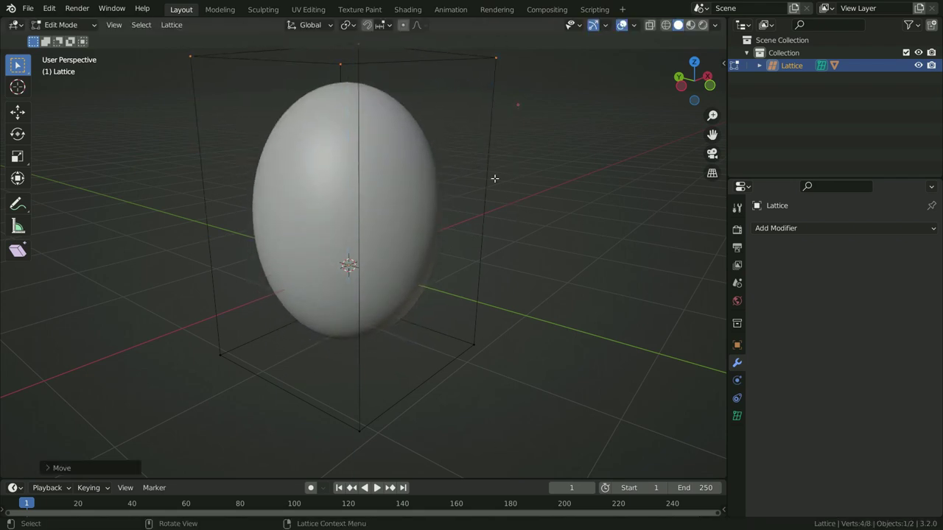
pyautogui.scroll(-3, 431, 280)
pyautogui.moveTo(432, 279); pyautogui.dragTo(409, 288, button='middle')
pyautogui.press('Tab')
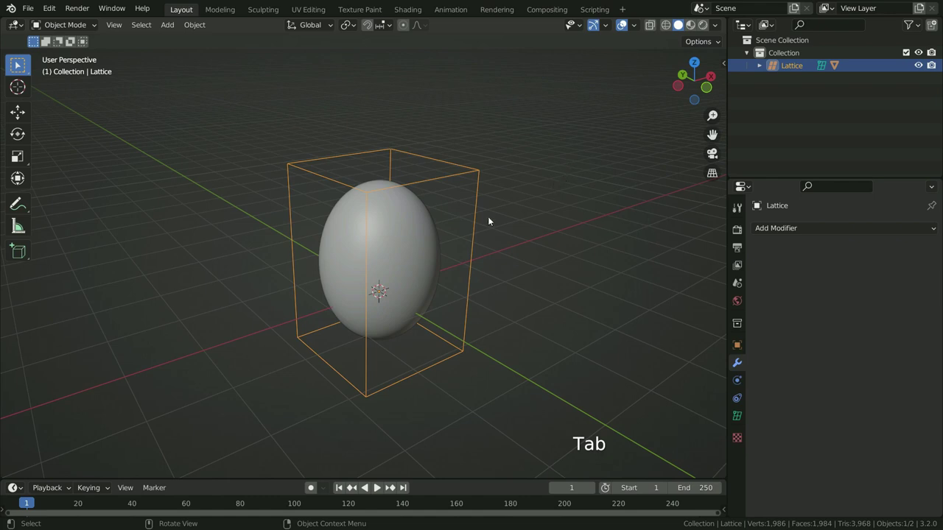
# Select the sphere, try its Lattice modifier's Strength at 0.00, and restore the Strength to 1.00
pyautogui.click(427, 250)
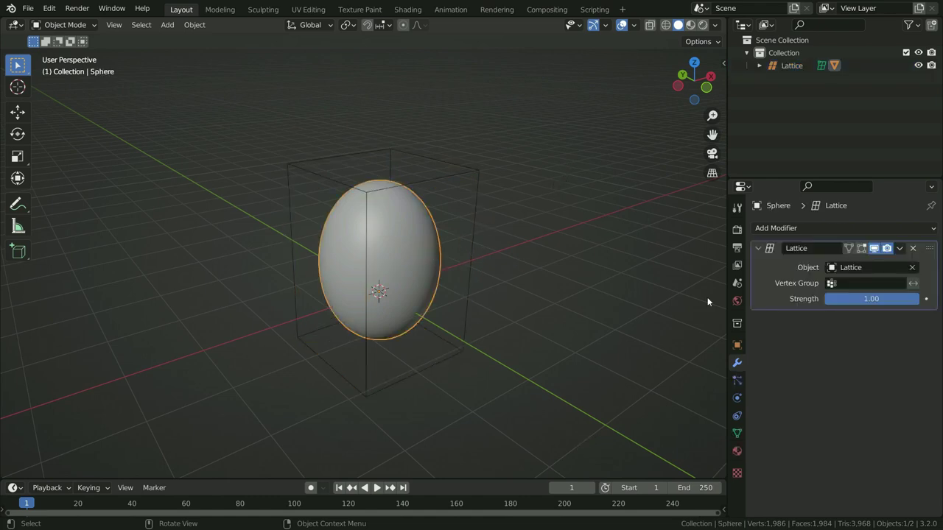
pyautogui.moveTo(912, 299); pyautogui.dragTo(825, 299)
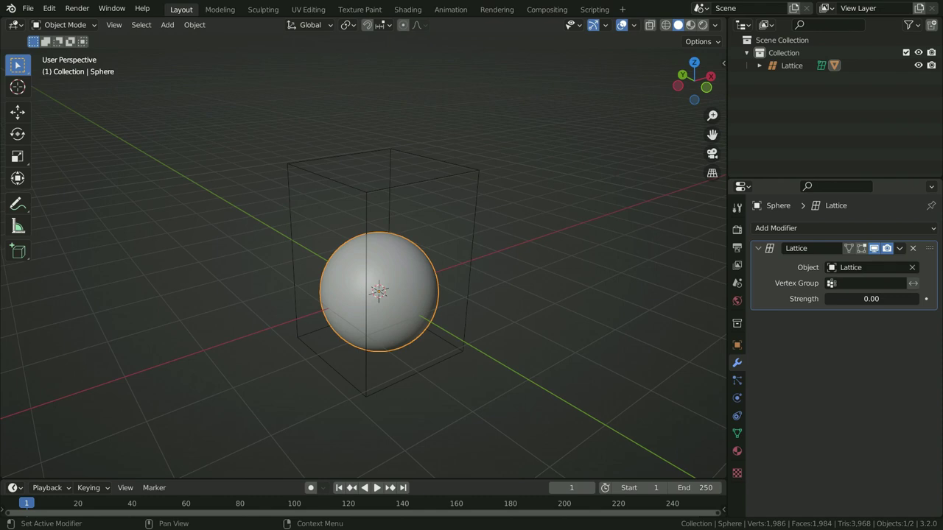
pyautogui.moveTo(825, 299); pyautogui.dragTo(919, 299)
# Enlarge the timeline and keyframe the Lattice modifier's Strength at 0.00 on frame 1
pyautogui.moveTo(431, 480); pyautogui.dragTo(442, 400)
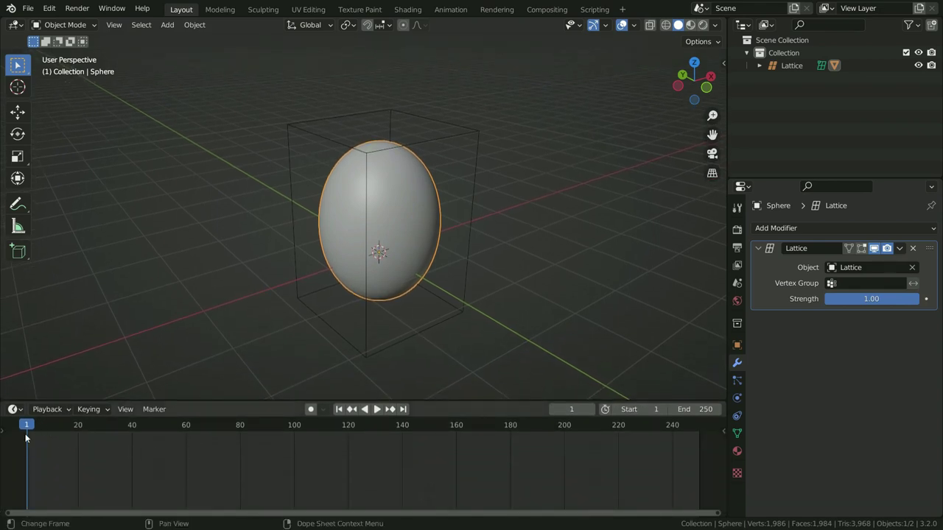
pyautogui.moveTo(919, 299); pyautogui.dragTo(825, 299)
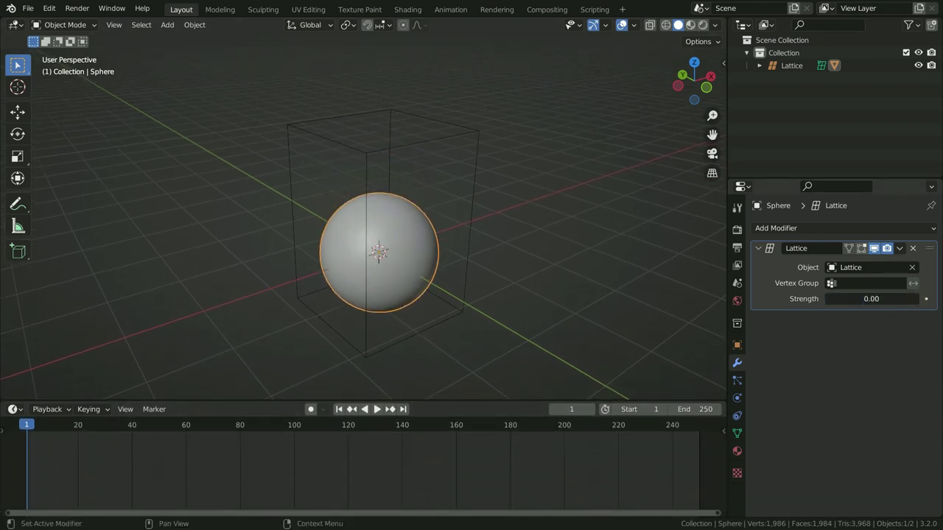
pyautogui.click(926, 299)
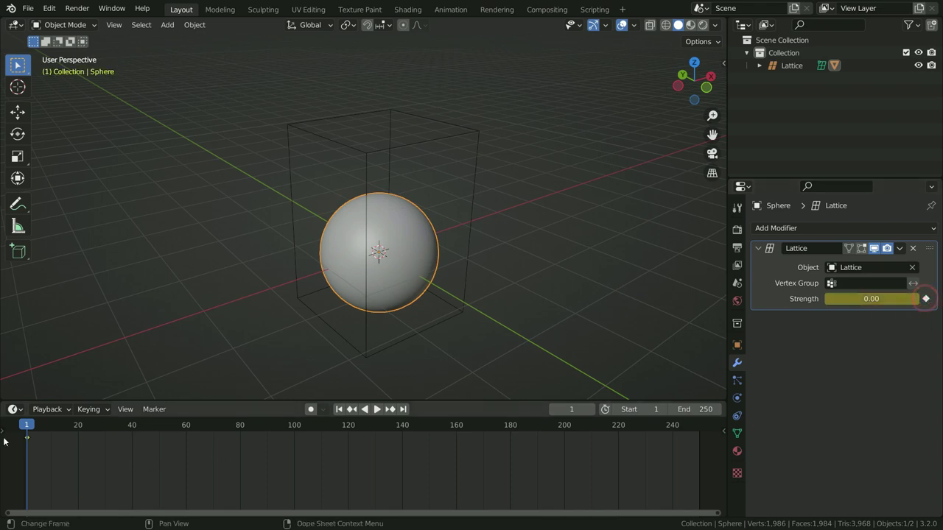
# Go to frame 20 and keyframe the Lattice modifier's Strength at 1.00
pyautogui.press('space')
pyautogui.press('Escape')
pyautogui.click(579, 411)
pyautogui.write('20')
pyautogui.press('Return')
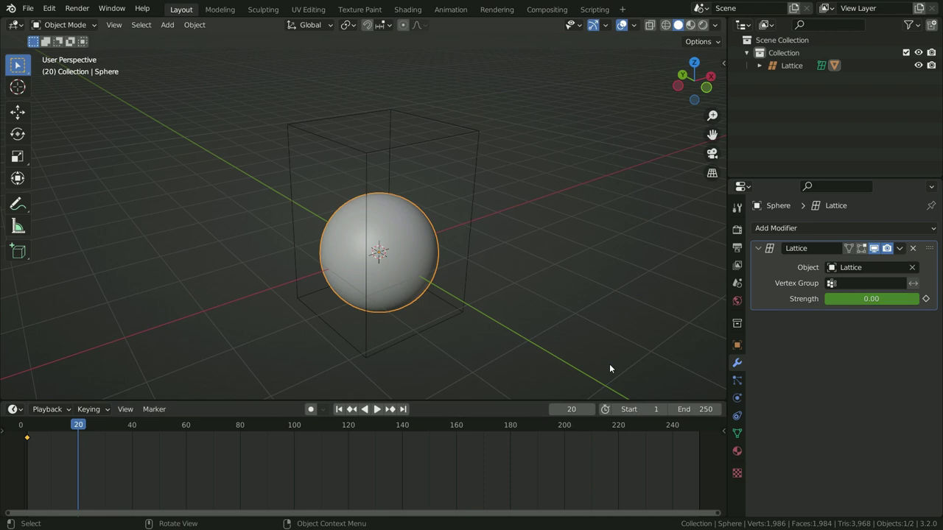
pyautogui.moveTo(832, 298); pyautogui.dragTo(905, 299)
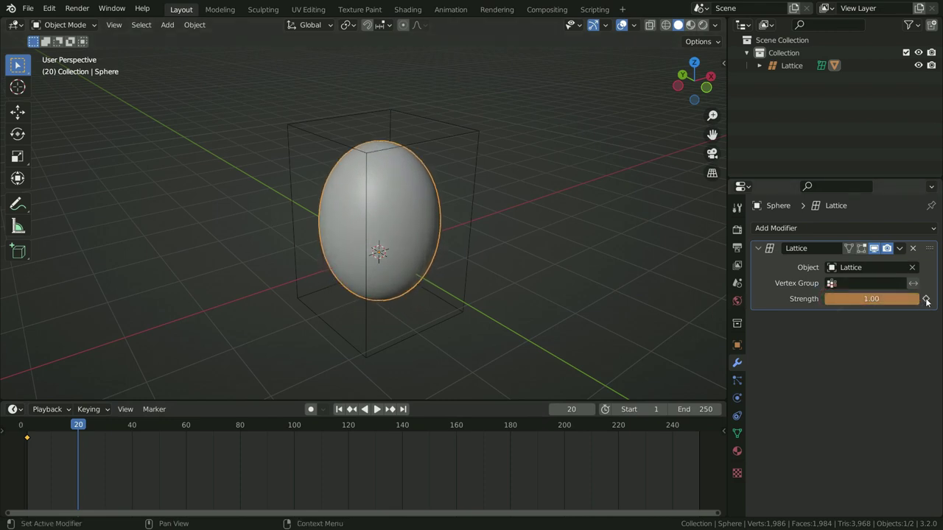
pyautogui.click(925, 299)
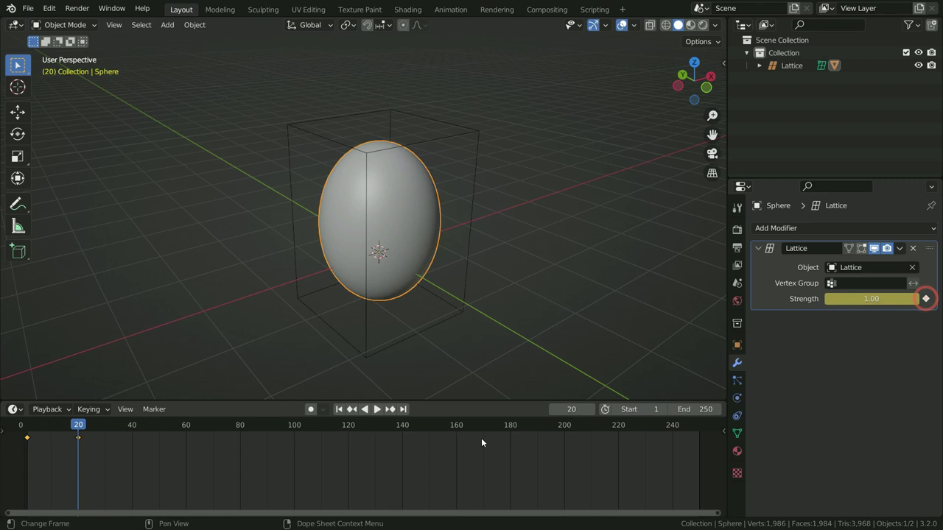
# Play the strength animation twice from frame 1 and return to the first frame
pyautogui.click(339, 409)
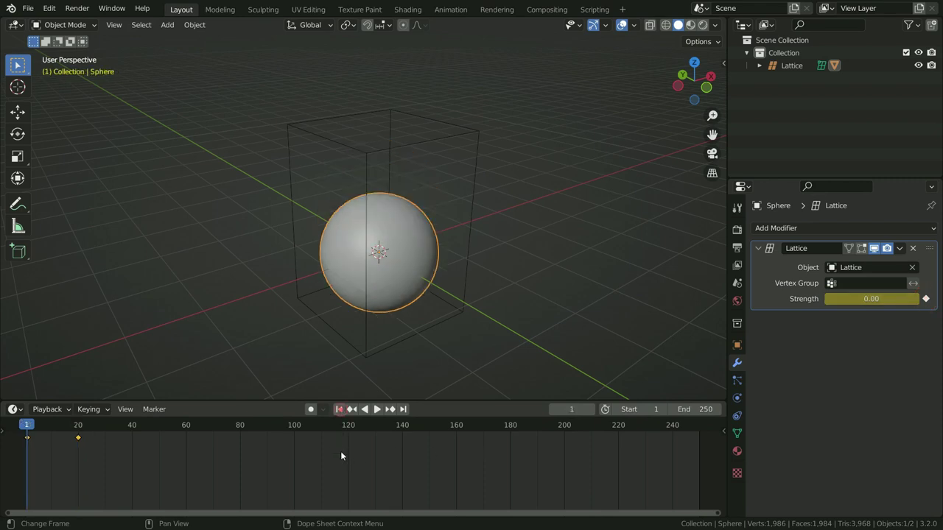
pyautogui.click(378, 410)
pyautogui.click(372, 409)
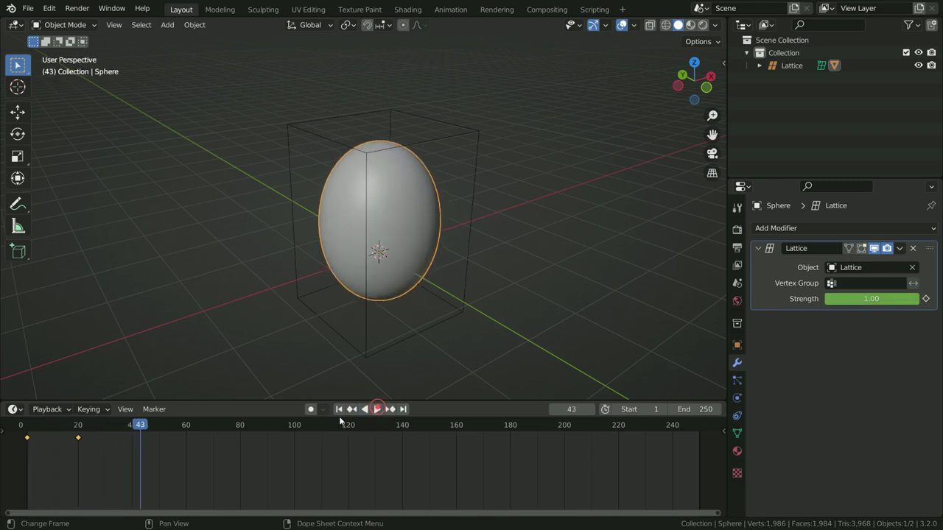
pyautogui.click(339, 410)
pyautogui.click(376, 409)
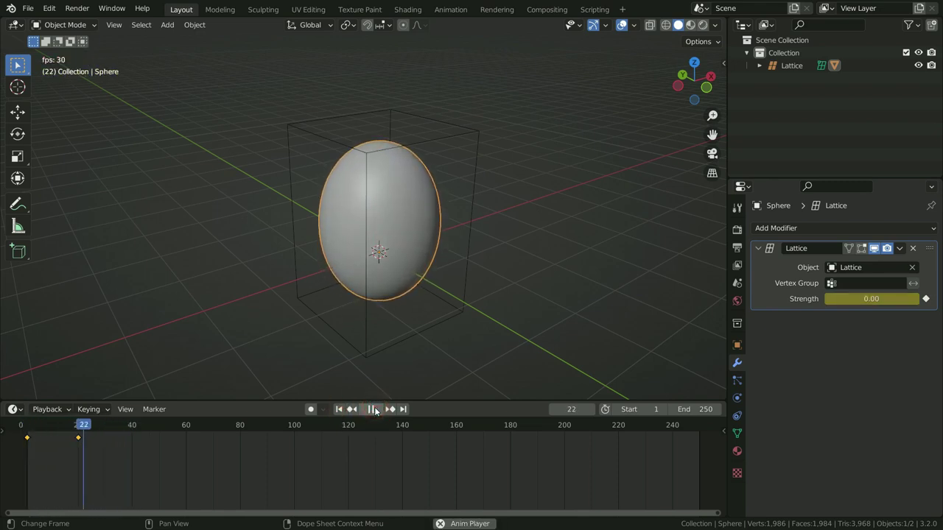
pyautogui.click(374, 410)
pyautogui.click(339, 409)
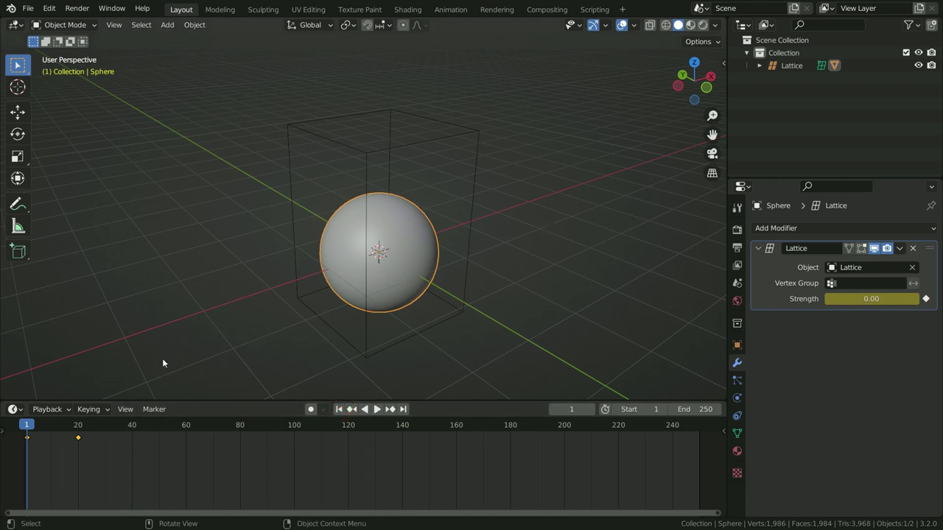
# Delete the Strength keyframes and set the Lattice modifier's Strength to 1.00
pyautogui.press('Delete')
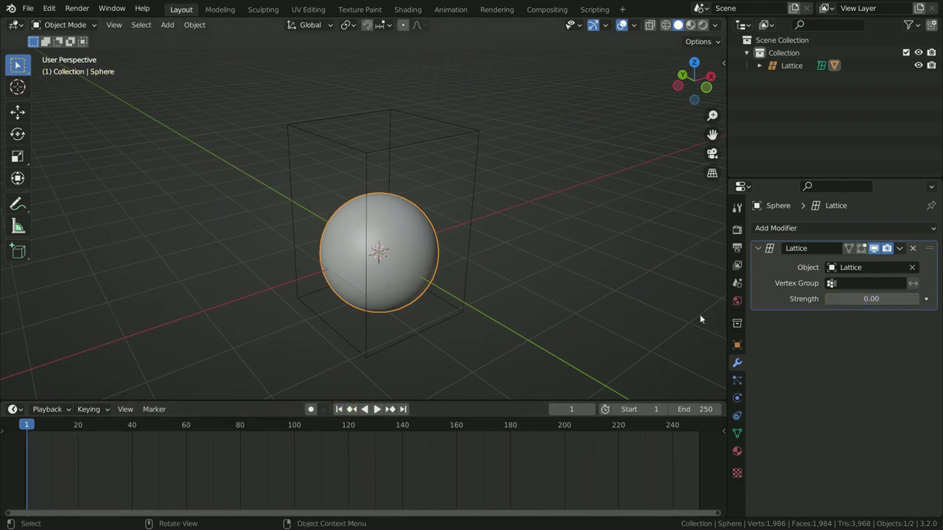
pyautogui.moveTo(844, 301); pyautogui.dragTo(902, 302)
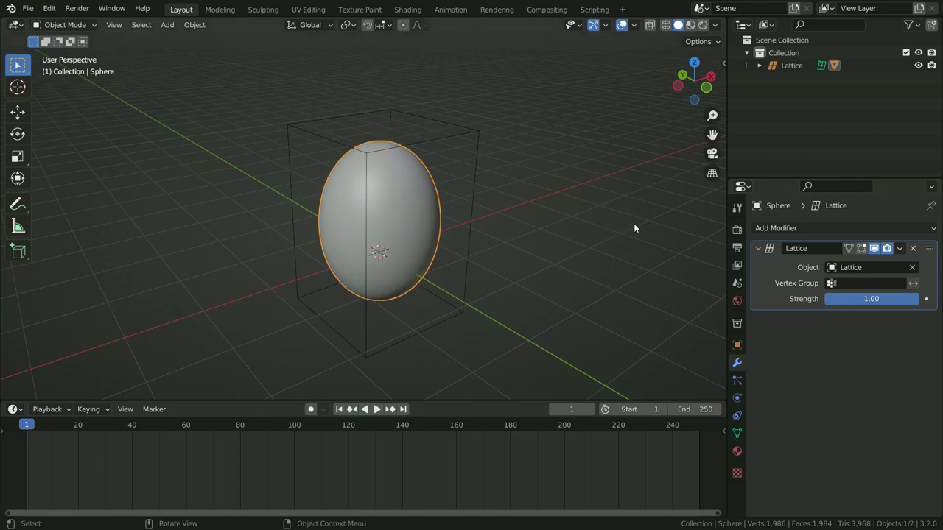
# Put the sphere into Edit Mode and enable the Lattice modifier's Edit Mode and On Cage display
pyautogui.press('Tab')
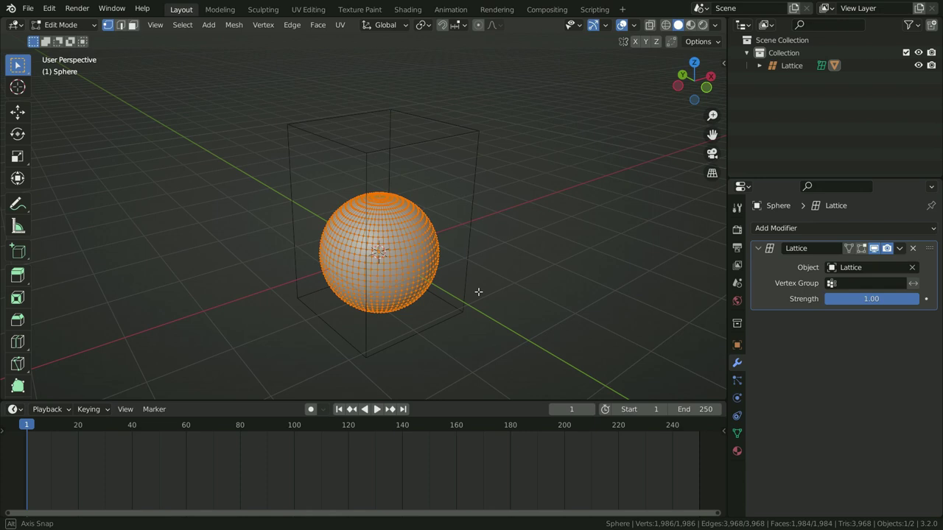
pyautogui.moveTo(479, 292); pyautogui.dragTo(462, 275, button='middle')
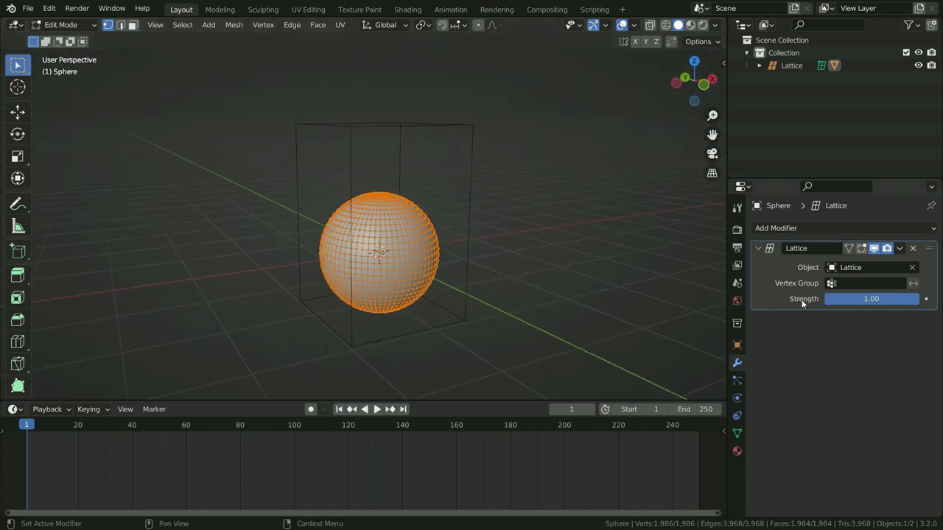
pyautogui.click(861, 248)
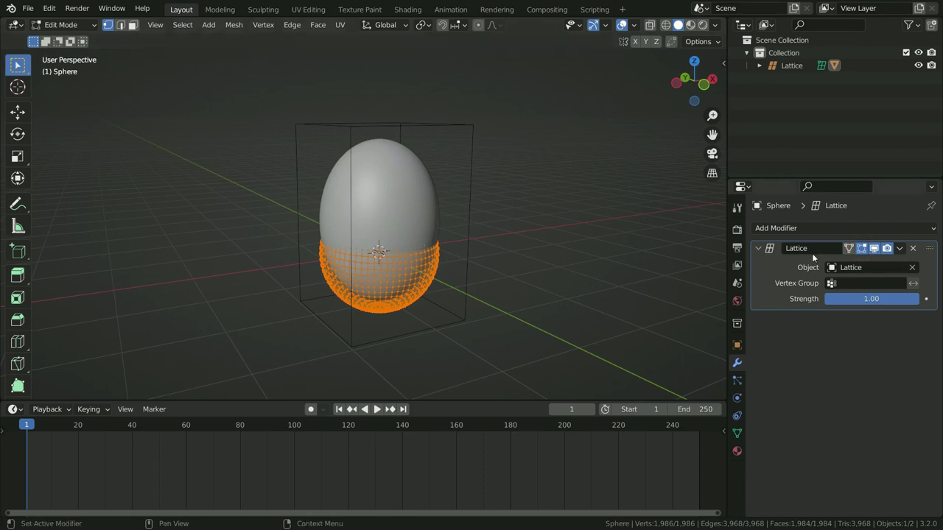
pyautogui.click(849, 249)
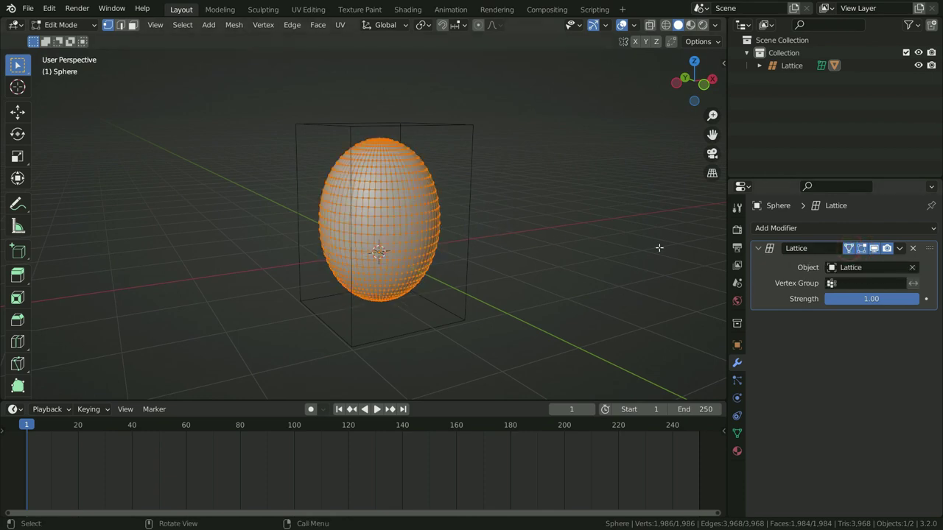
pyautogui.moveTo(872, 299)
pyautogui.mouseDown()
pyautogui.moveTo(800, 298)
pyautogui.moveTo(876, 299)
pyautogui.mouseUp()
# Add a vertex group to the sphere and assign its upper vertices, box-selected in front view with X-ray on
pyautogui.click(736, 435)
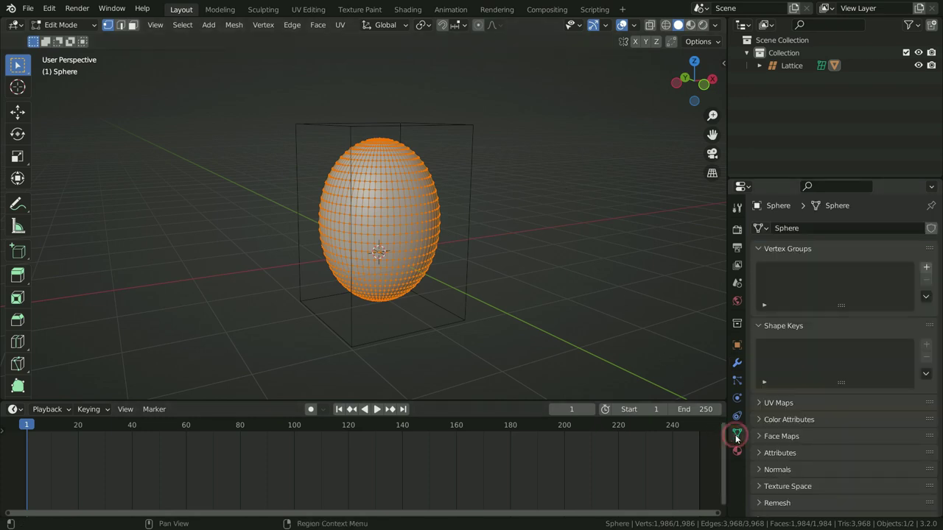
pyautogui.click(926, 267)
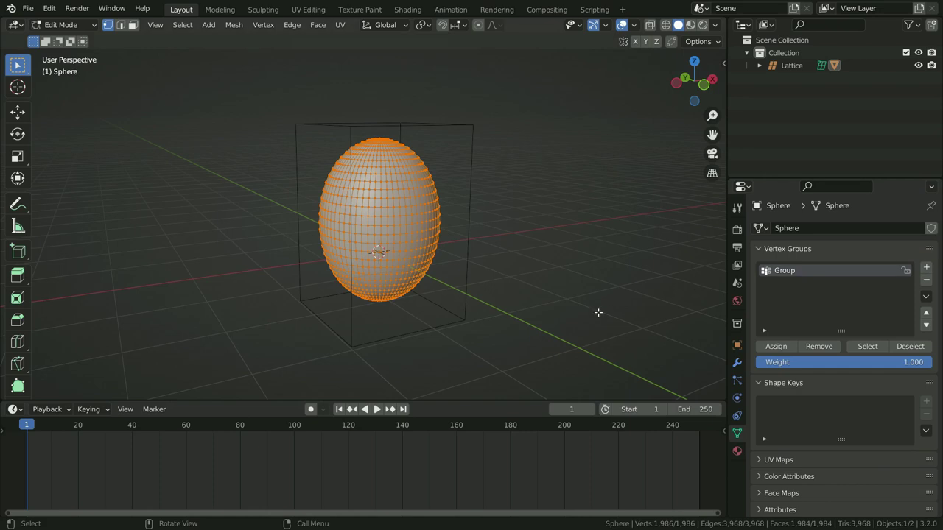
pyautogui.press('KP_1')
pyautogui.hotkey('alt', 'z')
pyautogui.press('b')
pyautogui.moveTo(288, 116); pyautogui.dragTo(484, 189)
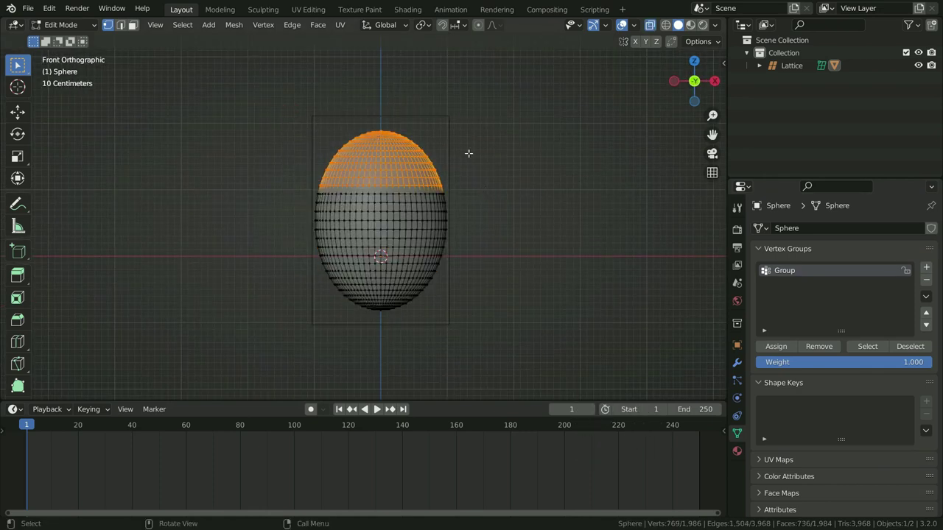
pyautogui.click(771, 347)
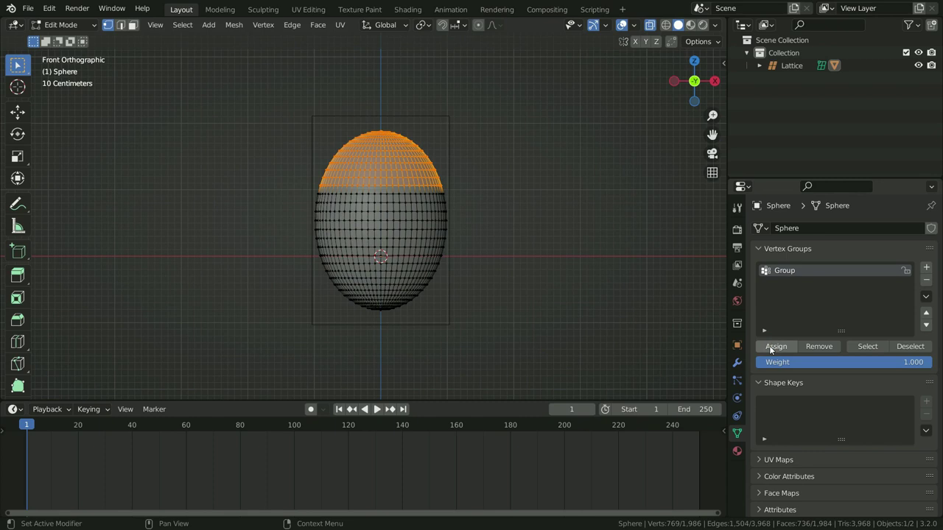
# Limit the sphere's Lattice modifier to the vertex group "Group"
pyautogui.click(737, 362)
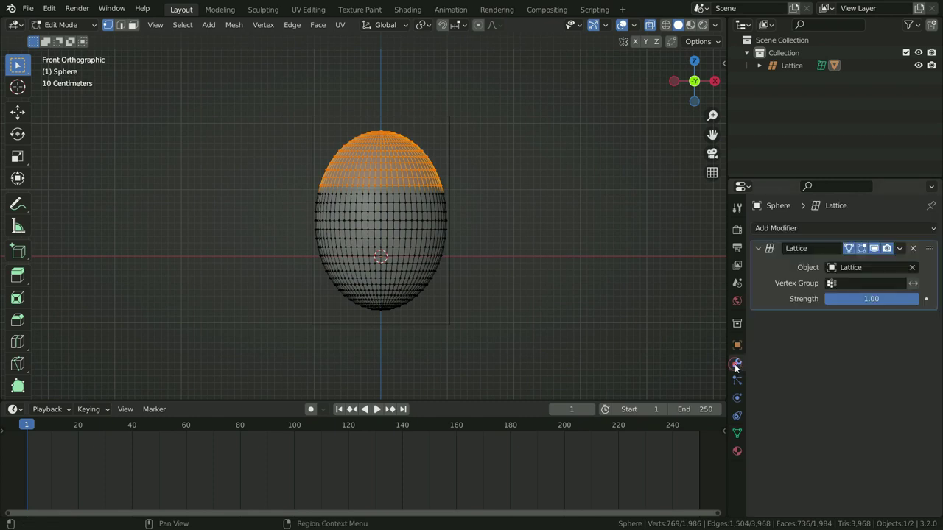
pyautogui.click(848, 281)
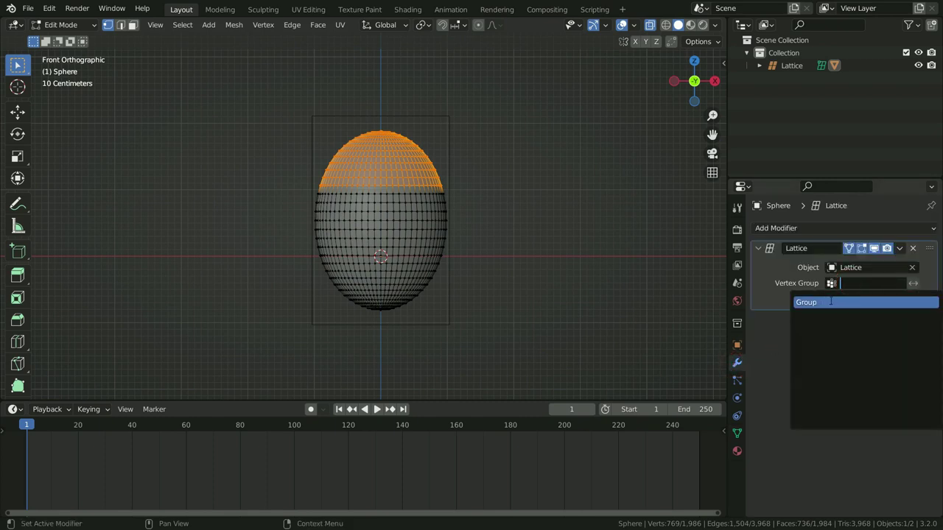
pyautogui.click(830, 301)
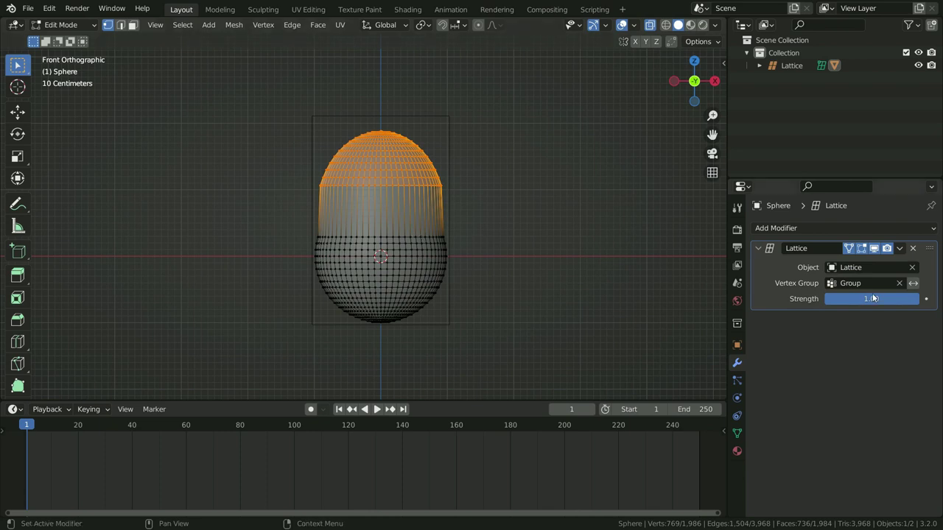
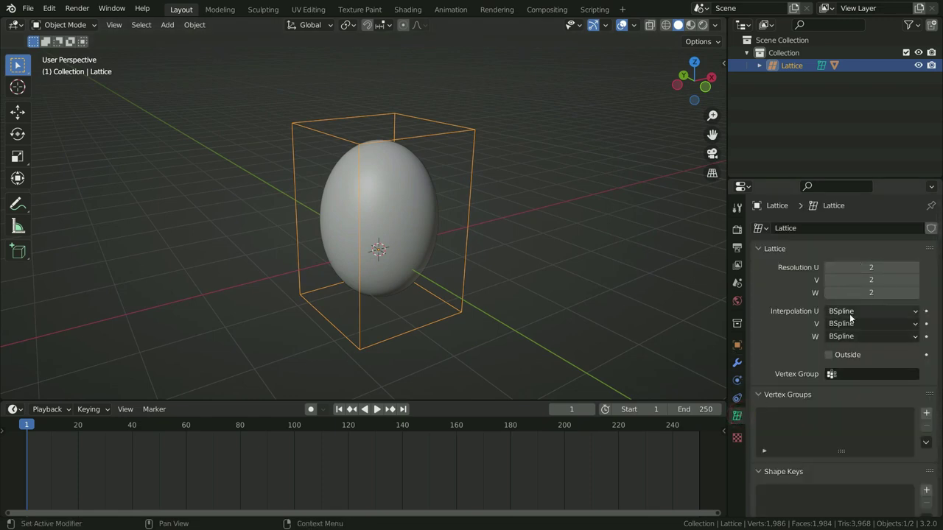
# Put the lattice into Edit Mode with no points selected and set its Resolution U to 4
pyautogui.press('Tab')
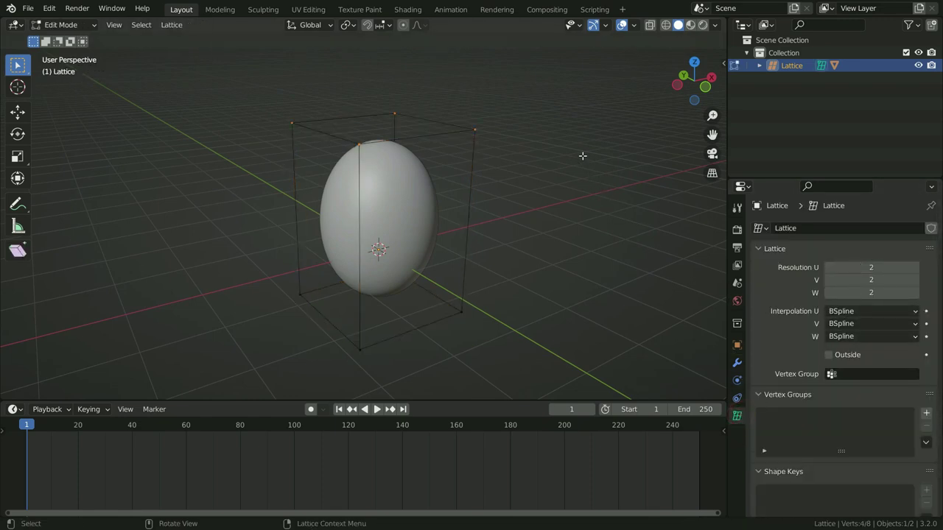
pyautogui.click(579, 158)
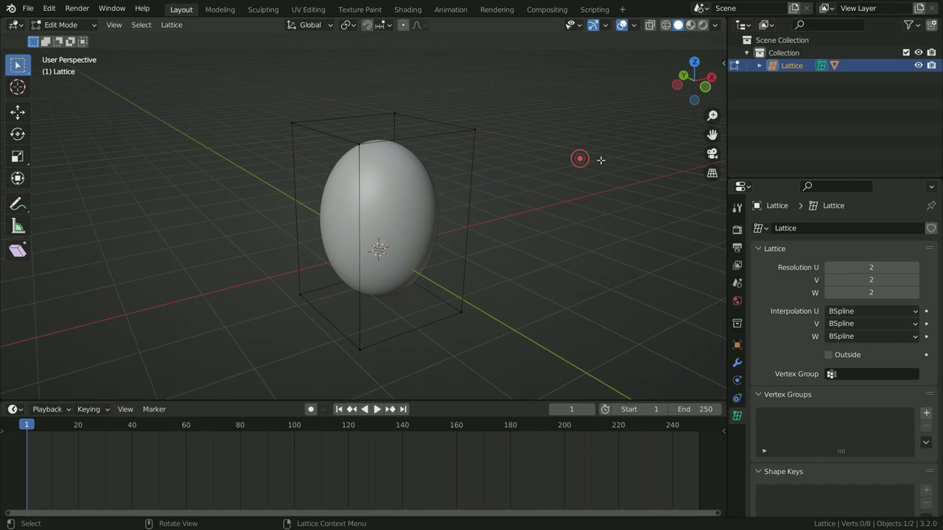
pyautogui.click(880, 267)
pyautogui.write('4')
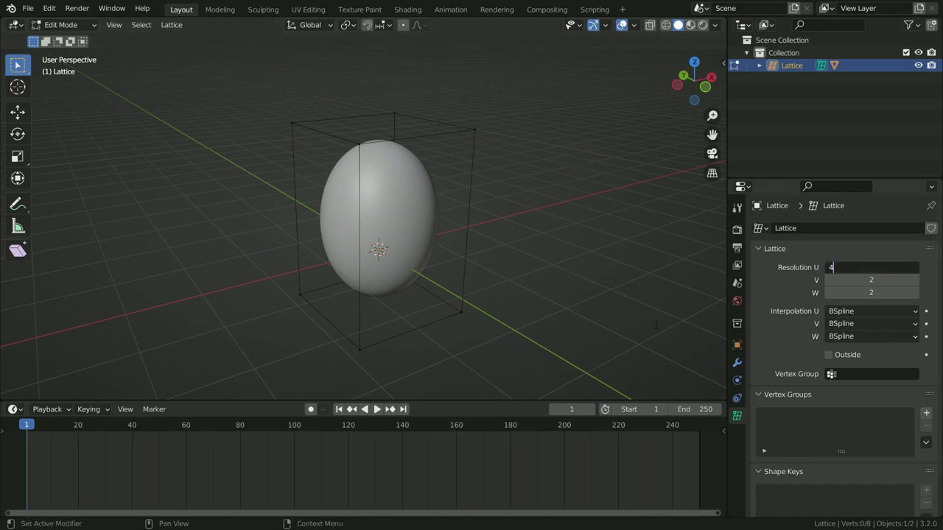
pyautogui.press('Return')
# Set the lattice's Resolution V to 4
pyautogui.moveTo(516, 192); pyautogui.dragTo(309, 138, button='middle')
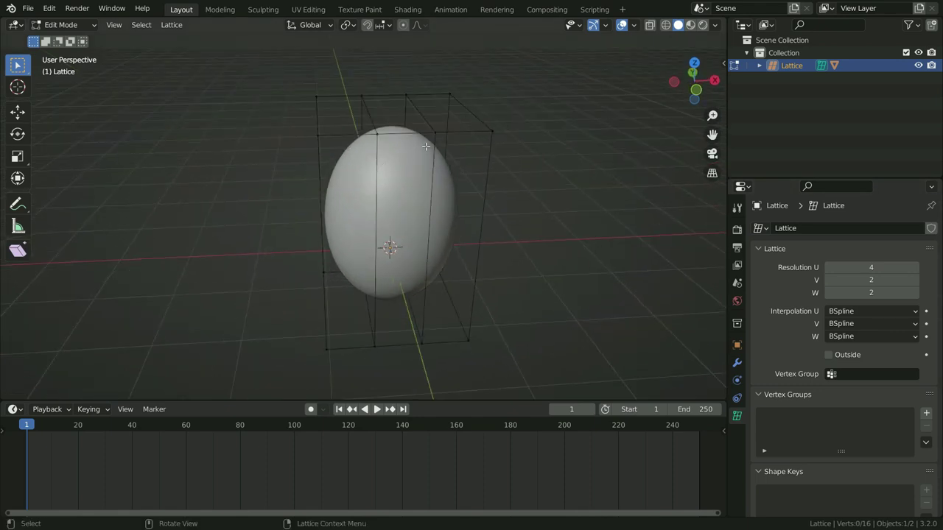
pyautogui.moveTo(447, 174); pyautogui.dragTo(467, 168, button='middle')
pyautogui.click(847, 280)
pyautogui.write('4')
pyautogui.press('Return')
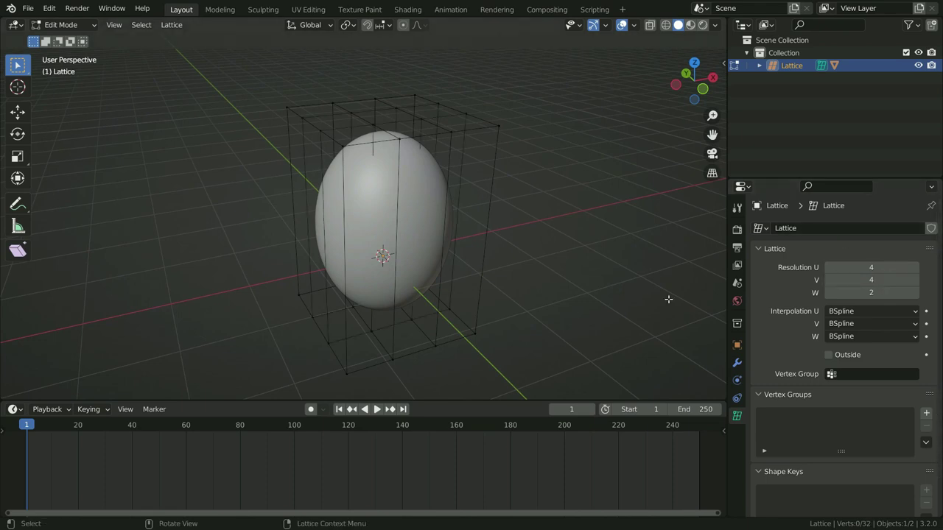
# Set the lattice's Resolution W to 8
pyautogui.click(865, 292)
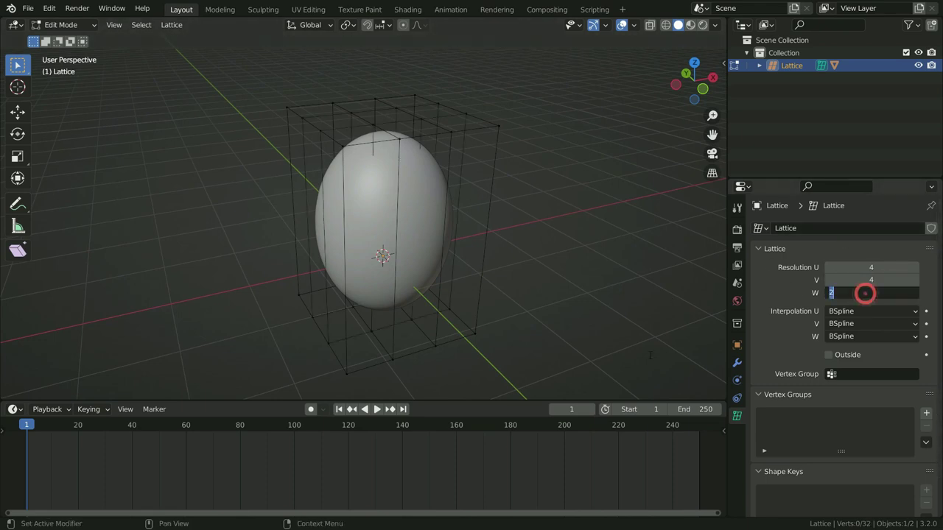
pyautogui.write('8')
pyautogui.press('Return')
# Select four neighbouring points in the middle of the lattice's negative Y side and move them about 2 m outward along Y
pyautogui.moveTo(390, 201); pyautogui.dragTo(411, 259, button='middle')
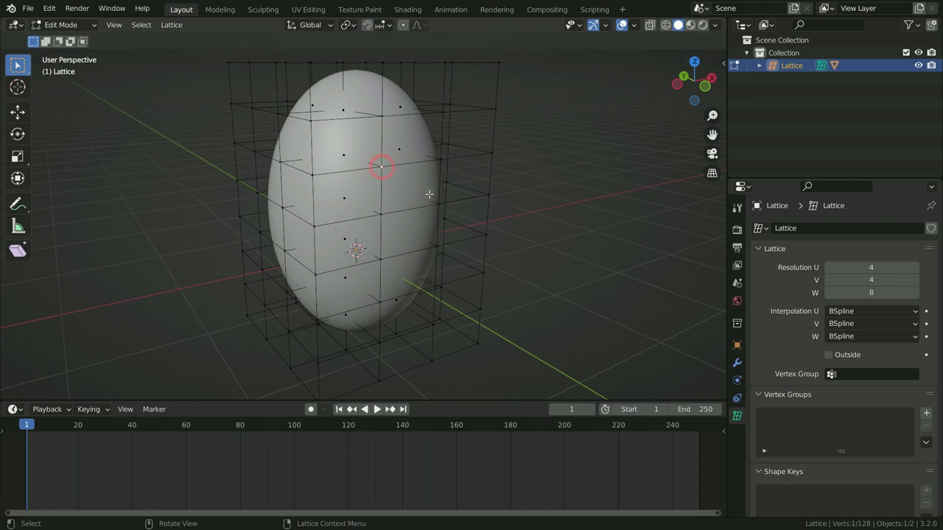
pyautogui.keyDown('shift'); pyautogui.click(442, 160); pyautogui.keyUp('shift')
pyautogui.keyDown('shift'); pyautogui.click(383, 218); pyautogui.keyUp('shift')
pyautogui.keyDown('shift'); pyautogui.click(438, 205); pyautogui.keyUp('shift')
pyautogui.moveTo(433, 250); pyautogui.dragTo(542, 176, button='middle')
pyautogui.press('g')
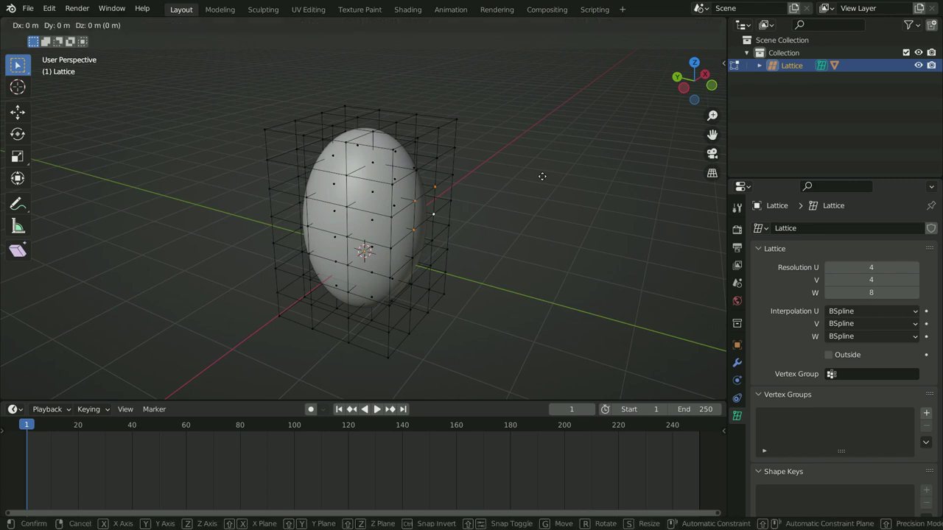
pyautogui.press('y')
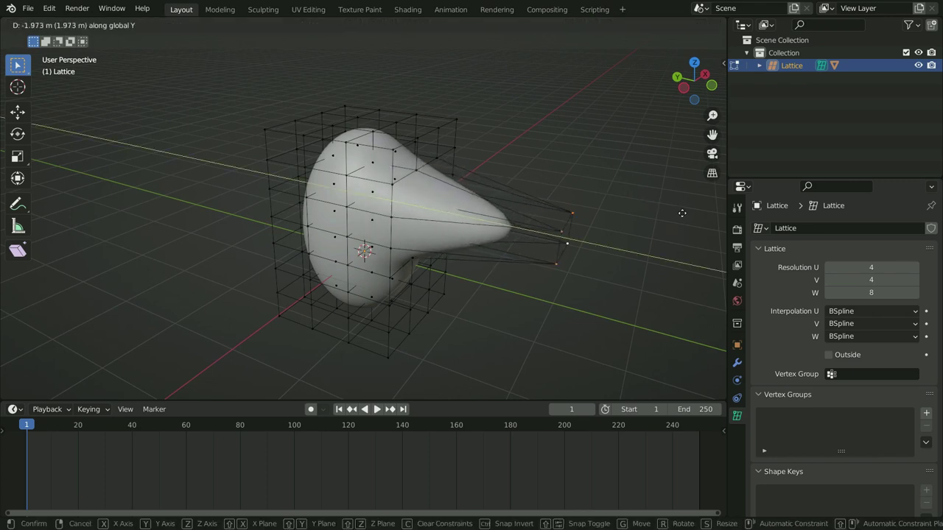
pyautogui.click(579, 253)
pyautogui.moveTo(579, 253); pyautogui.dragTo(565, 139, button='middle')
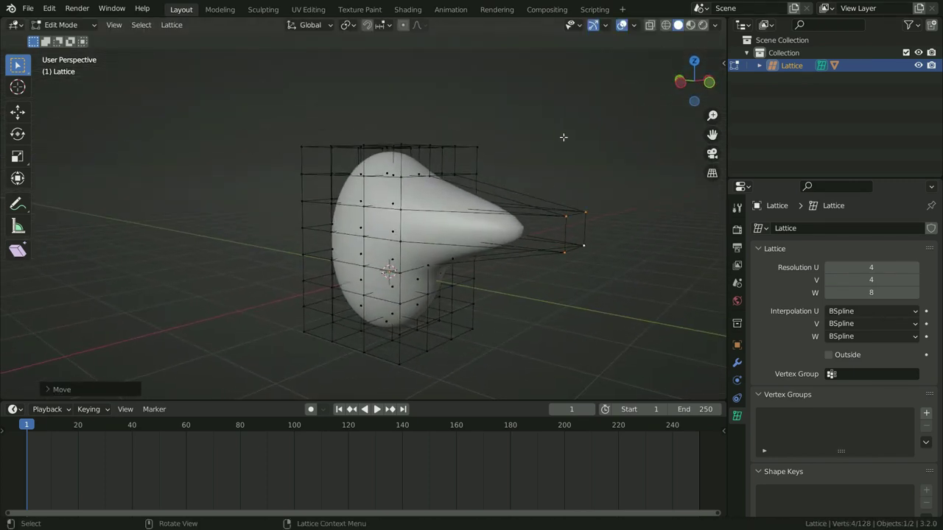
# In the right orthographic view, move the four pulled-out points back along Y in line with the lattice's side
pyautogui.press('KP_3')
pyautogui.keyDown('shift'); pyautogui.moveTo(606, 270); pyautogui.dragTo(280, 248, button='middle'); pyautogui.keyUp('shift')
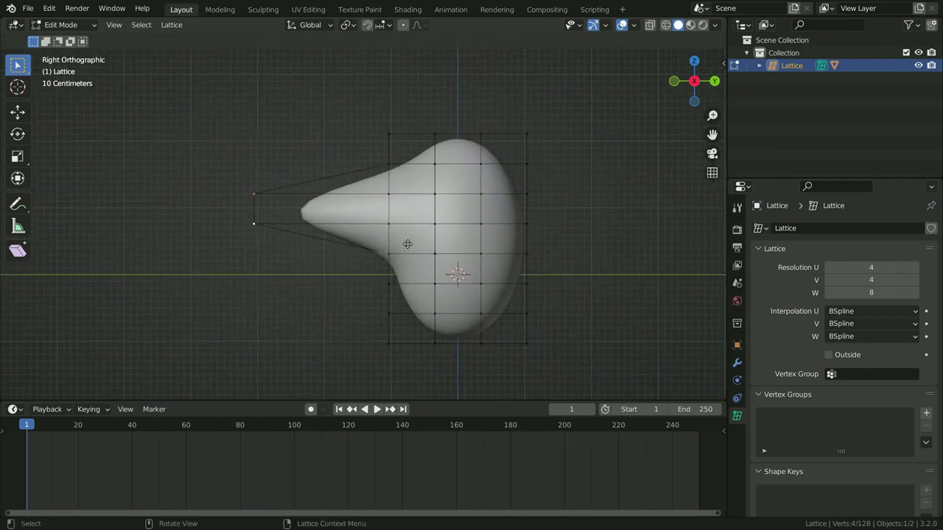
pyautogui.press('g')
pyautogui.press('y')
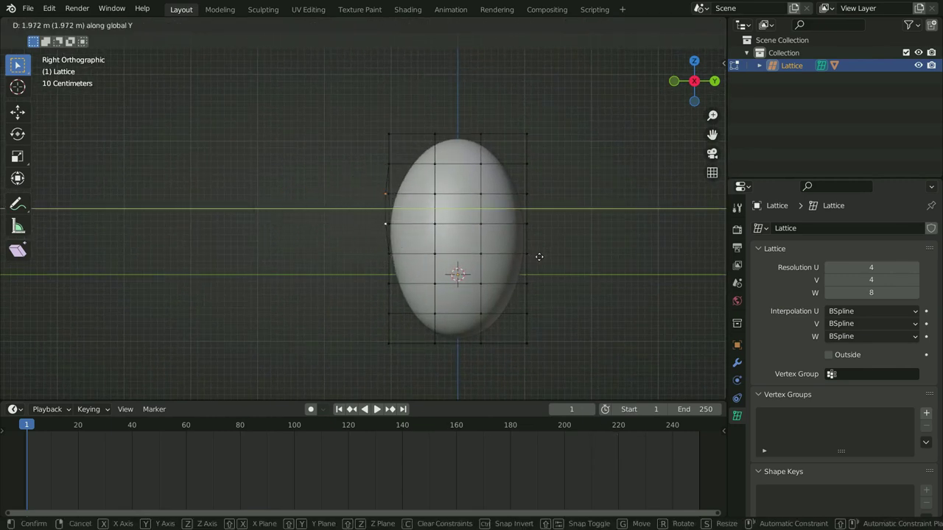
pyautogui.click(541, 260)
# Box-select the lattice's upper two rows of points and assign them to a new vertex group with weight 1.000
pyautogui.scroll(1, 473, 213)
pyautogui.moveTo(285, 79); pyautogui.dragTo(535, 169)
pyautogui.moveTo(473, 202); pyautogui.dragTo(455, 272, button='middle')
pyautogui.scroll(-2, 840, 404)
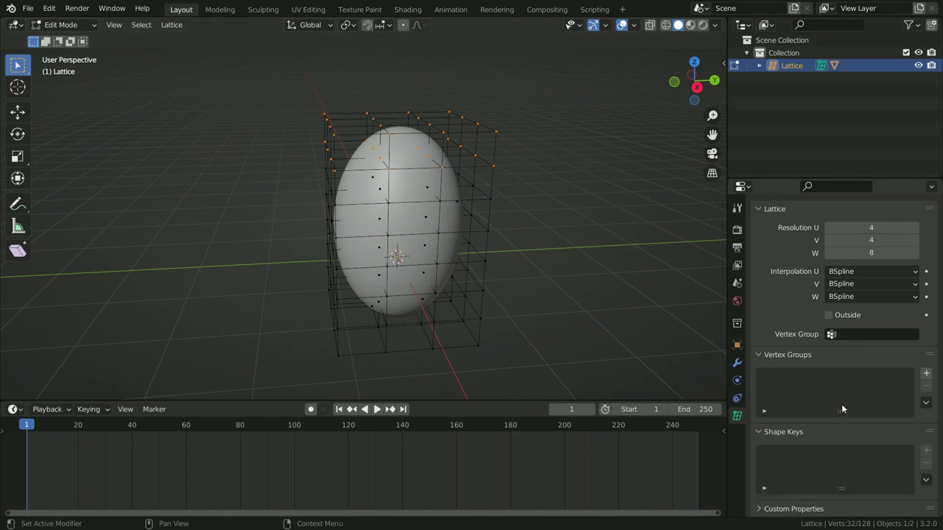
pyautogui.click(928, 374)
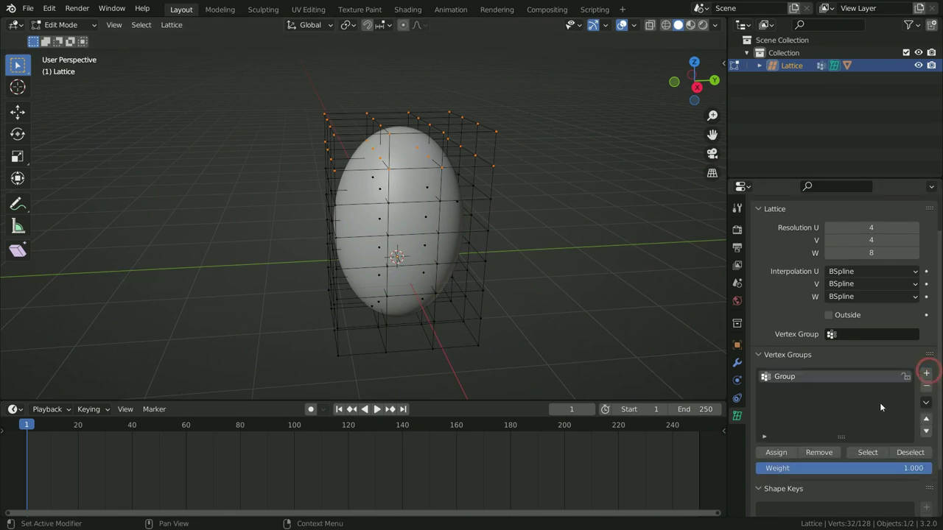
pyautogui.moveTo(920, 468)
pyautogui.mouseDown()
pyautogui.moveTo(855, 469)
pyautogui.moveTo(920, 469)
pyautogui.mouseUp()
pyautogui.click(774, 453)
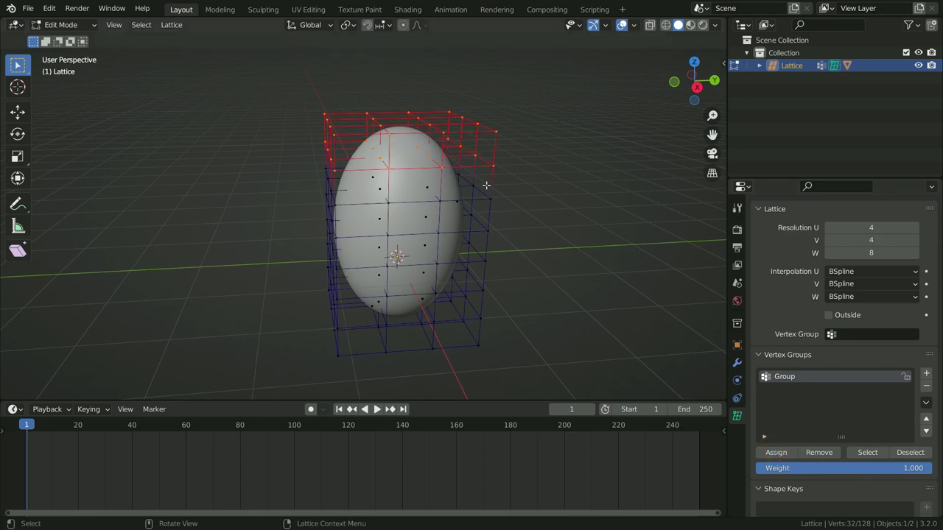
# Set the lattice's own Vertex Group option to "Group" and return to Object Mode
pyautogui.moveTo(454, 240); pyautogui.dragTo(457, 171, button='middle')
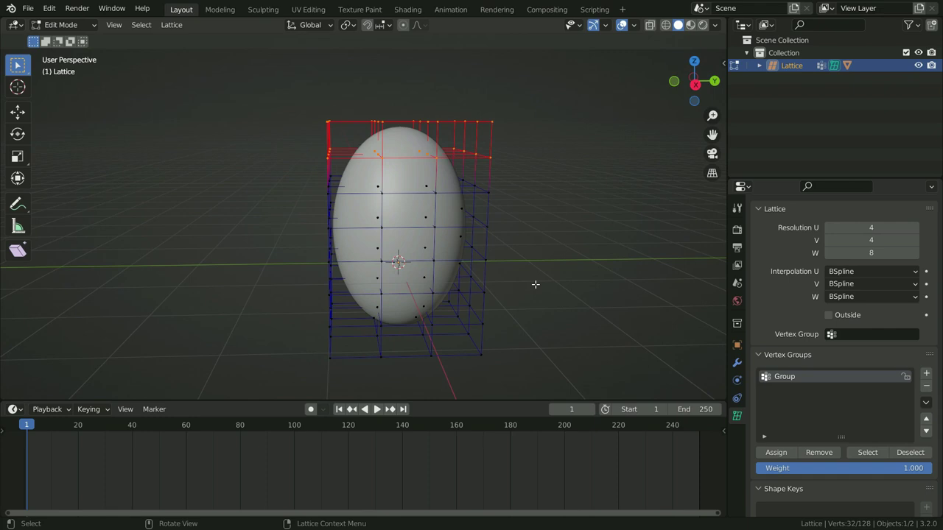
pyautogui.click(855, 333)
pyautogui.click(844, 352)
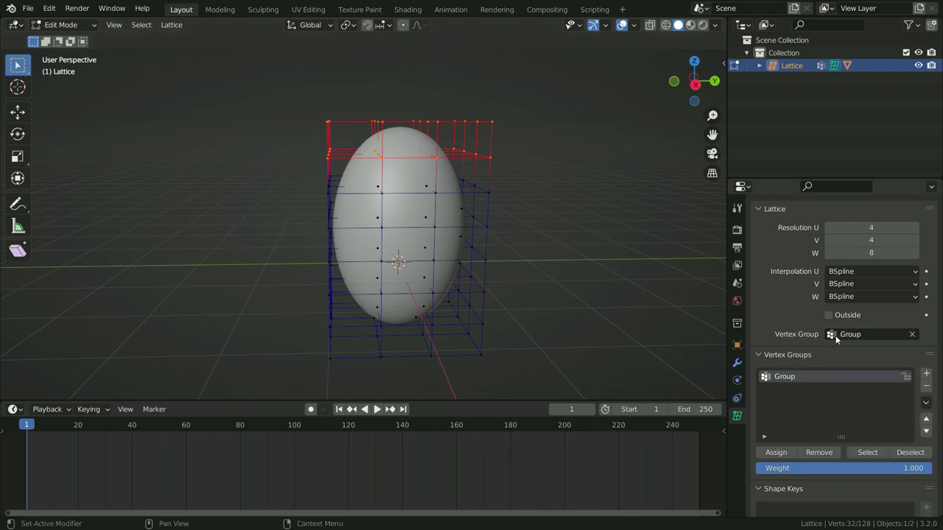
pyautogui.press('Tab')
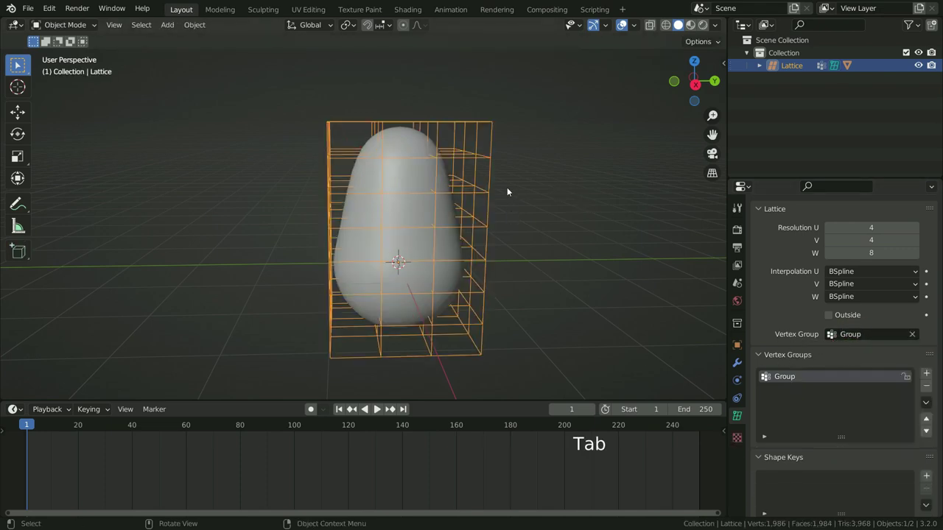
# Try moving the sphere along Z through the lattice to test the deformation
pyautogui.moveTo(444, 219)
pyautogui.mouseDown(button='middle')
pyautogui.moveTo(528, 239)
pyautogui.moveTo(444, 223)
pyautogui.mouseUp(button='middle')
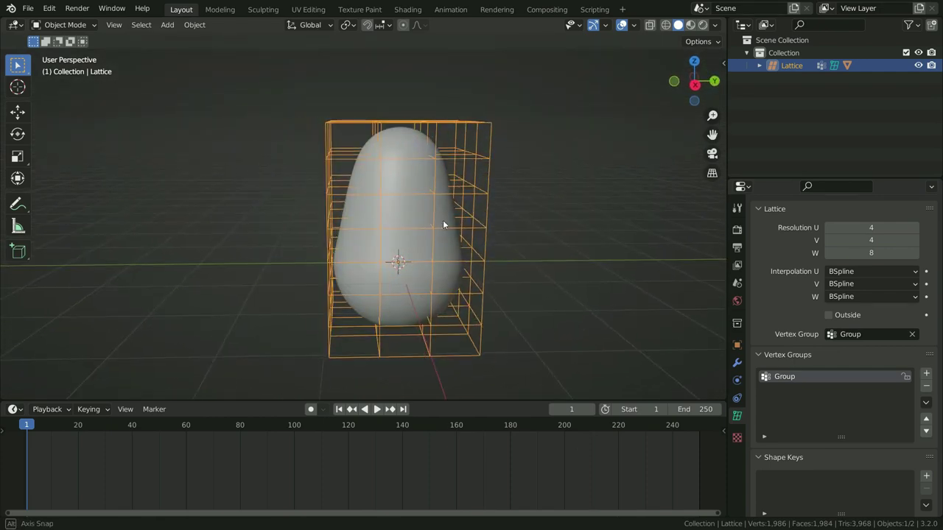
pyautogui.scroll(-3, 423, 275)
pyautogui.scroll(2, 436, 274)
pyautogui.moveTo(436, 269); pyautogui.dragTo(439, 226, button='middle')
pyautogui.click(413, 194)
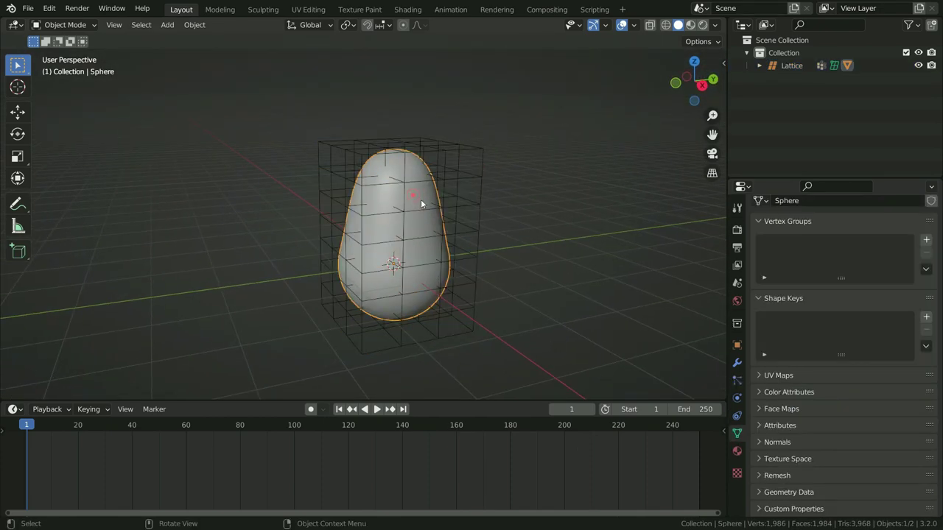
pyautogui.press('g')
pyautogui.press('z')
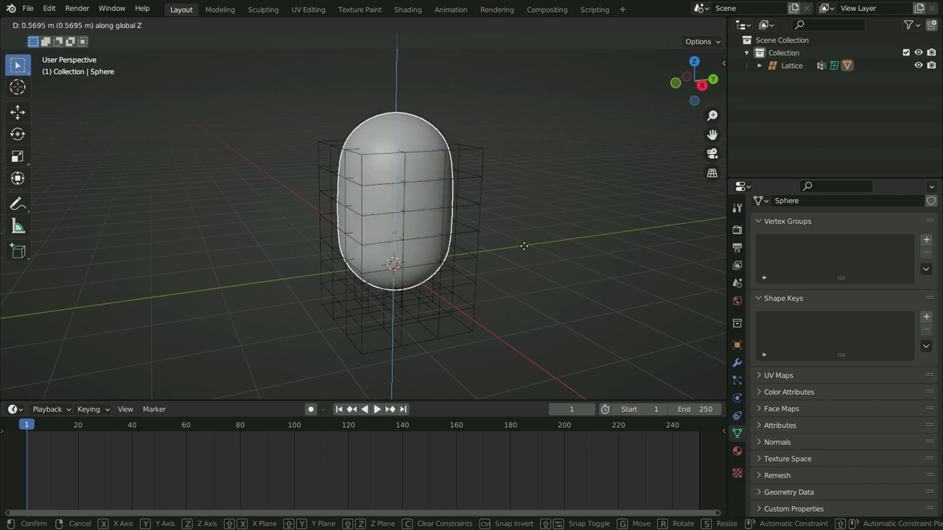
pyautogui.click(581, 221)
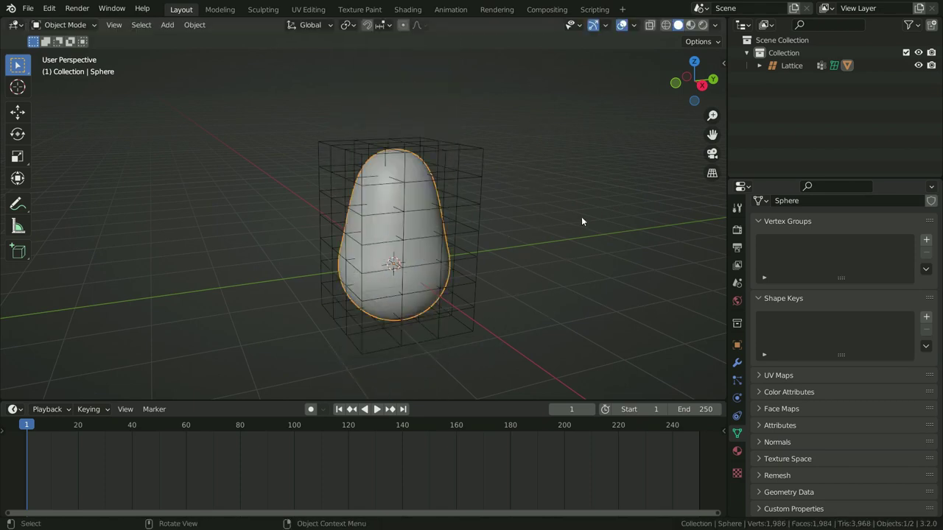
# Clear the lattice's Vertex Group option and delete its vertex group "Group"
pyautogui.click(470, 150)
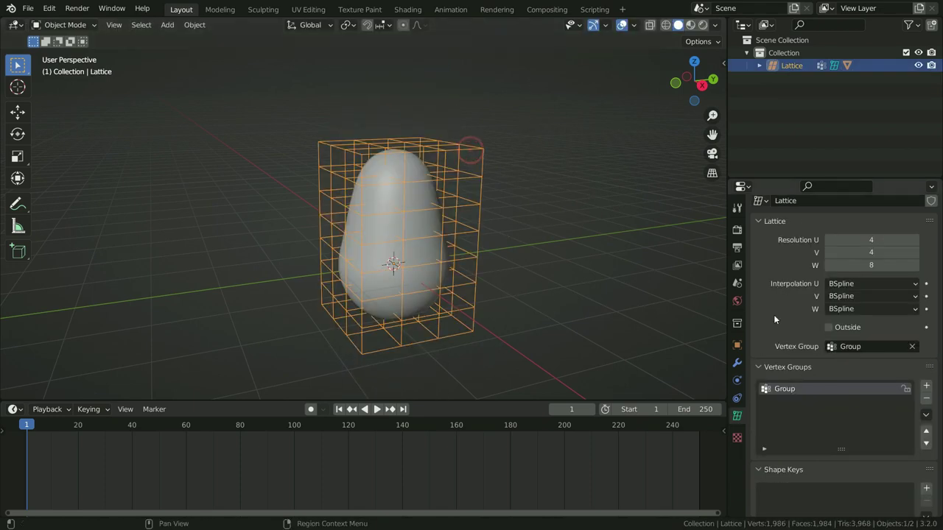
pyautogui.click(913, 346)
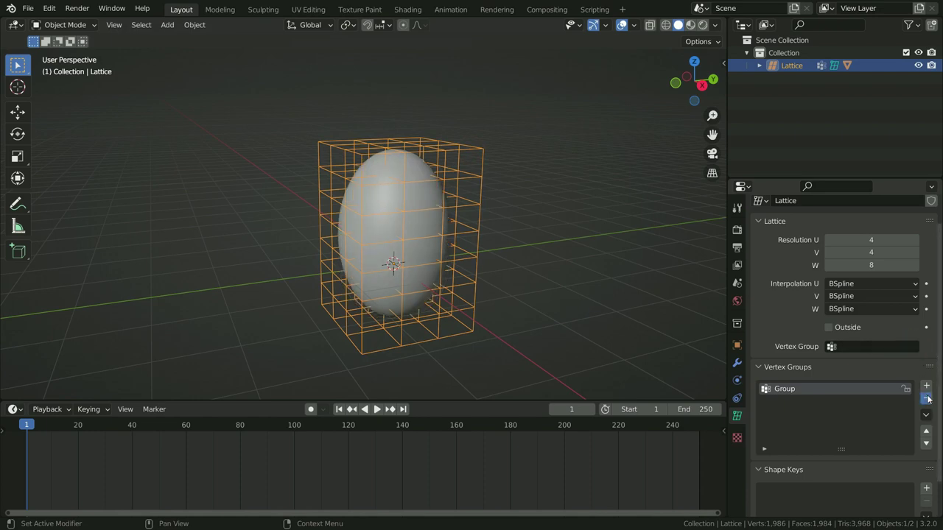
pyautogui.click(926, 398)
# Add a Basis shape key to the lattice and a second shape key named "Stretching"
pyautogui.scroll(-1, 830, 410)
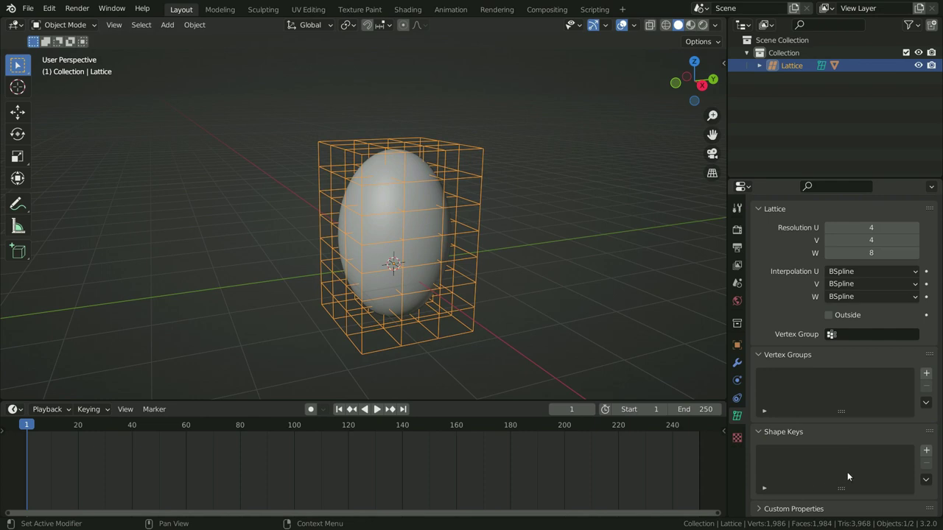
pyautogui.click(926, 450)
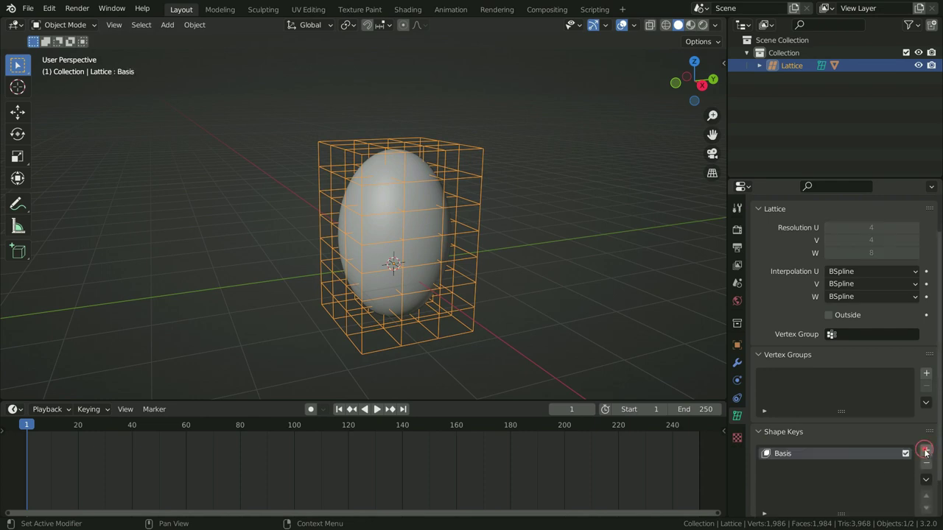
pyautogui.scroll(-2, 839, 457)
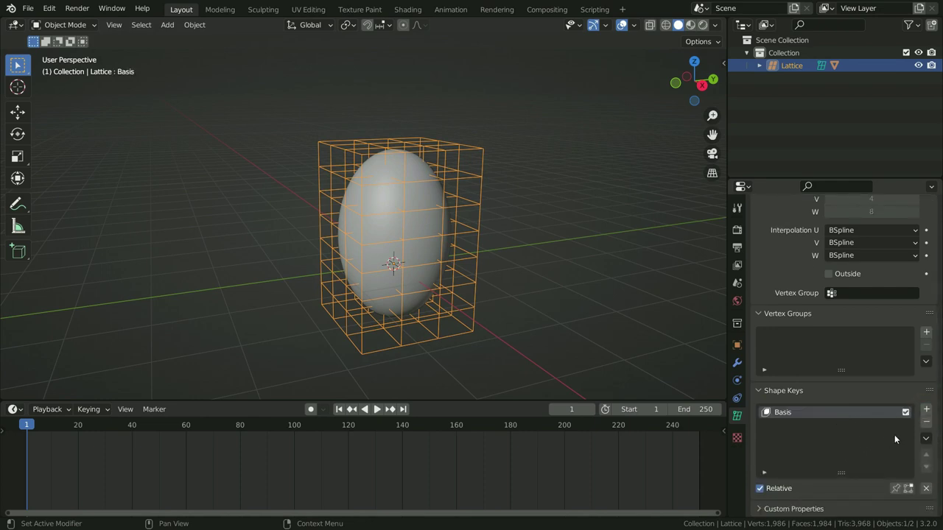
pyautogui.click(925, 409)
pyautogui.doubleClick(832, 425)
pyautogui.write('Stretching')
pyautogui.press('Return')
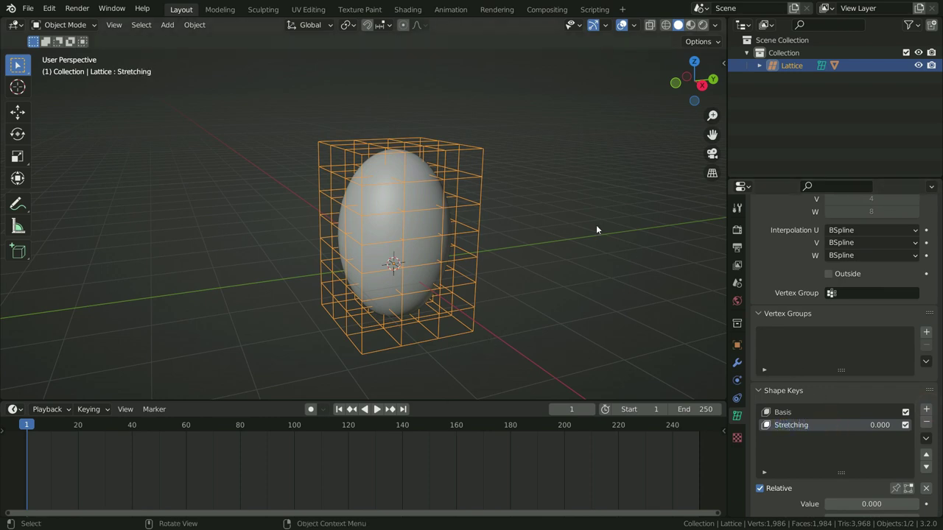
# For the Stretching shape key, scale four middle points on each of the lattice's two Y sides outward along Y by about 4, and return to Object Mode
pyautogui.press('Tab')
pyautogui.moveTo(547, 273); pyautogui.dragTo(467, 234, button='middle')
pyautogui.scroll(3, 438, 207)
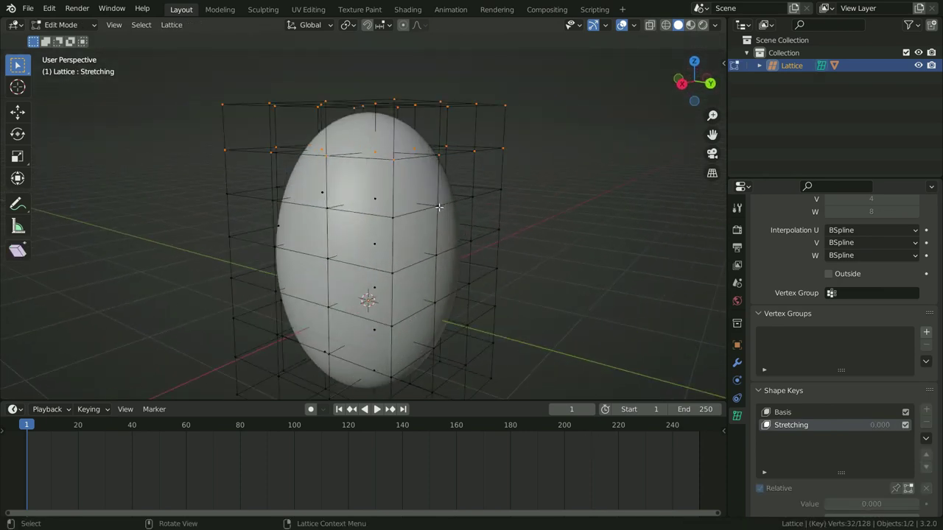
pyautogui.click(439, 207)
pyautogui.keyDown('shift'); pyautogui.click(467, 244); pyautogui.keyUp('shift')
pyautogui.keyDown('alt'); pyautogui.moveTo(467, 244); pyautogui.dragTo(317, 232, button='middle'); pyautogui.keyUp('alt')
pyautogui.keyDown('shift'); pyautogui.click(317, 232); pyautogui.keyUp('shift')
pyautogui.keyDown('shift'); pyautogui.click(257, 287); pyautogui.keyUp('shift')
pyautogui.keyDown('shift'); pyautogui.click(253, 226); pyautogui.keyUp('shift')
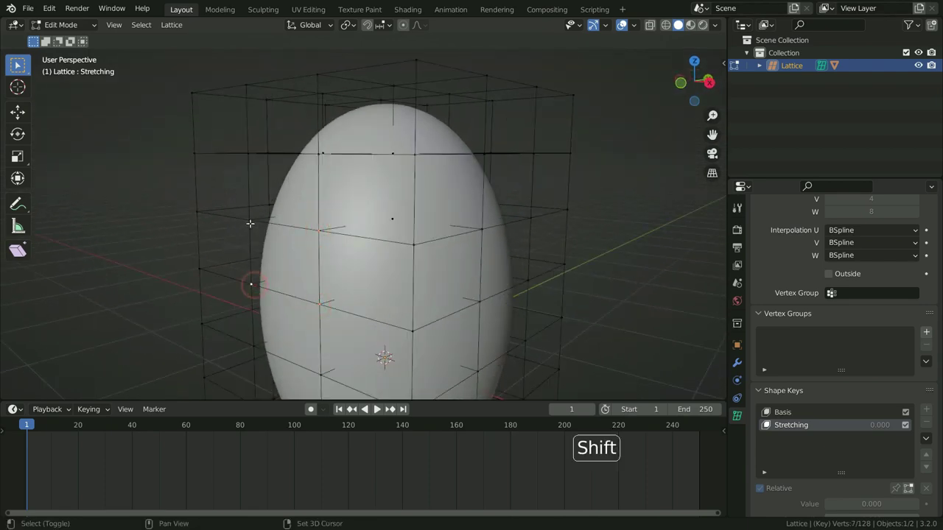
pyautogui.scroll(-4, 250, 223)
pyautogui.moveTo(248, 221); pyautogui.dragTo(437, 272, button='middle')
pyautogui.press('s')
pyautogui.press('y')
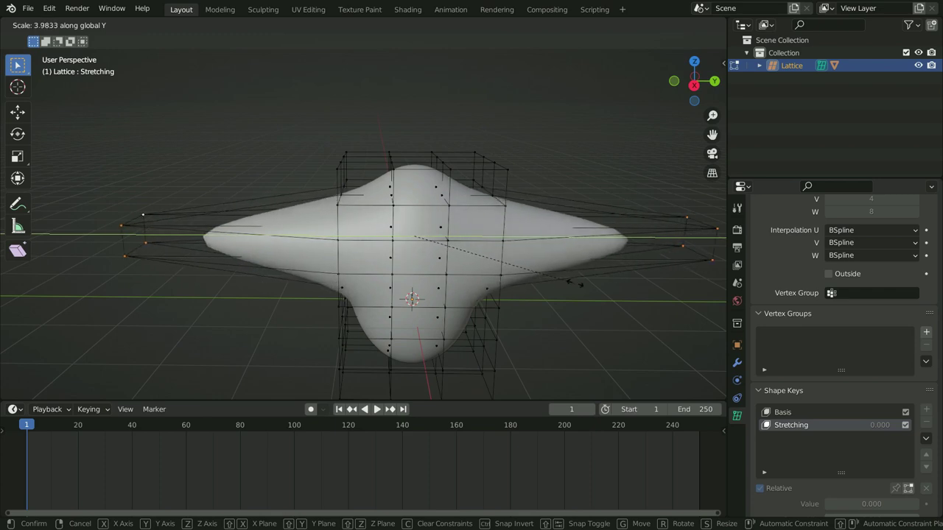
pyautogui.click(574, 283)
pyautogui.scroll(-3, 578, 282)
pyautogui.scroll(2, 459, 286)
pyautogui.moveTo(459, 286)
pyautogui.mouseDown(button='middle')
pyautogui.moveTo(484, 273)
pyautogui.moveTo(473, 284)
pyautogui.mouseUp(button='middle')
pyautogui.scroll(-3, 827, 418)
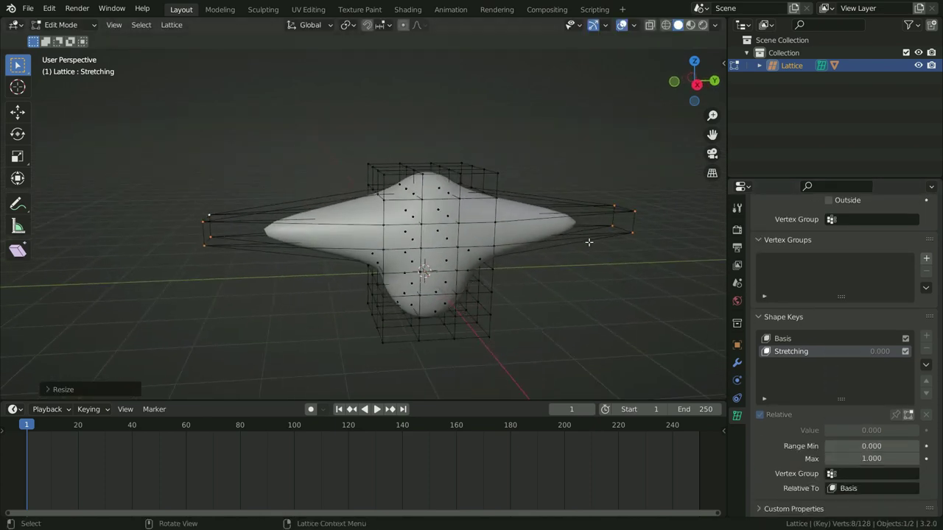
pyautogui.press('Tab')
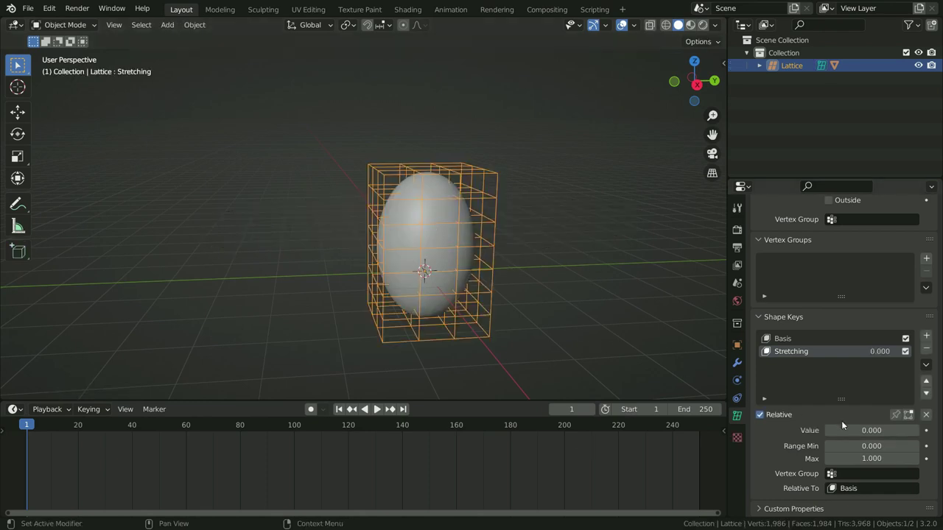
# Preview the Stretching shape key by raising its value to 1.000 and returning it to 0.000
pyautogui.moveTo(833, 430)
pyautogui.mouseDown()
pyautogui.moveTo(918, 430)
pyautogui.moveTo(829, 430)
pyautogui.mouseUp()
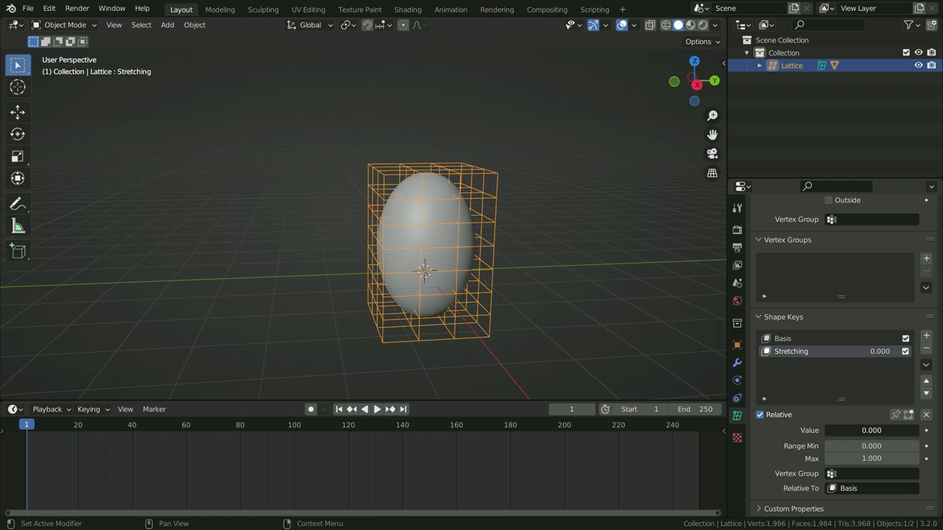
pyautogui.moveTo(829, 430); pyautogui.dragTo(918, 430)
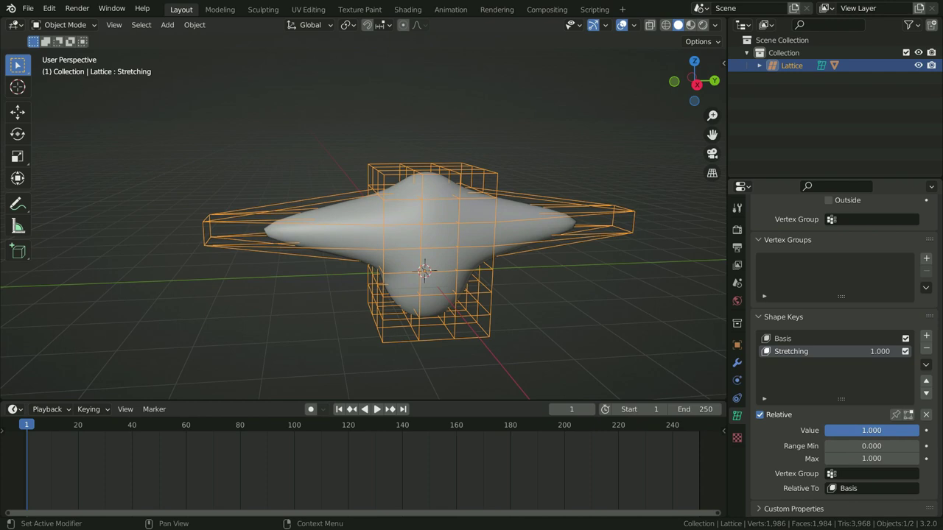
pyautogui.moveTo(918, 430); pyautogui.dragTo(831, 430)
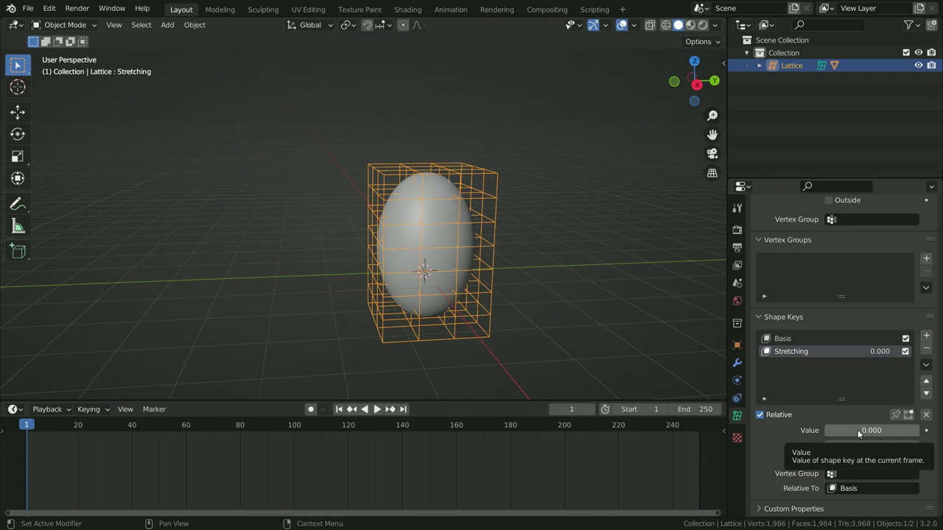
# Insert a keyframe for the Stretching shape key's value of 0.000 at frame 1
pyautogui.press('i')
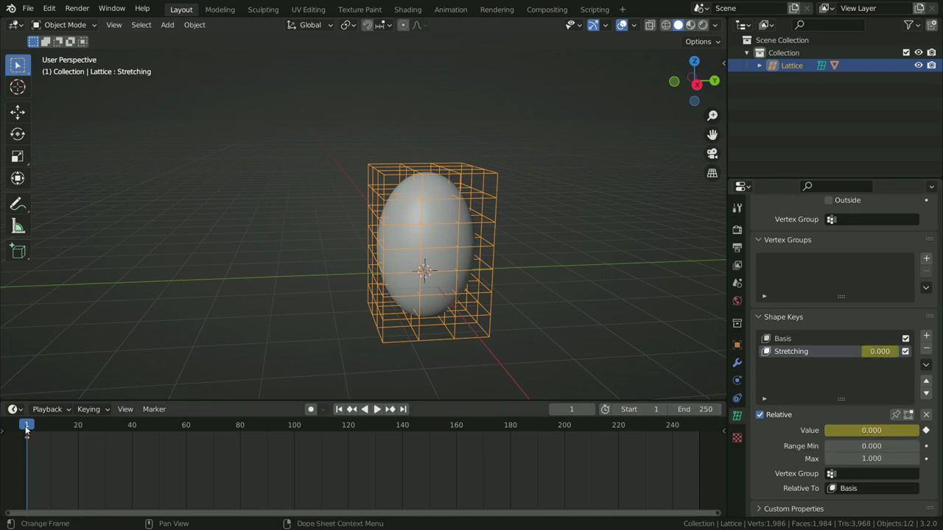
pyautogui.press('space')
pyautogui.click(27, 436)
# Go to frame 20, set the Stretching shape key's value to 1.000 and insert a keyframe for it
pyautogui.click(566, 410)
pyautogui.write('20')
pyautogui.press('Return')
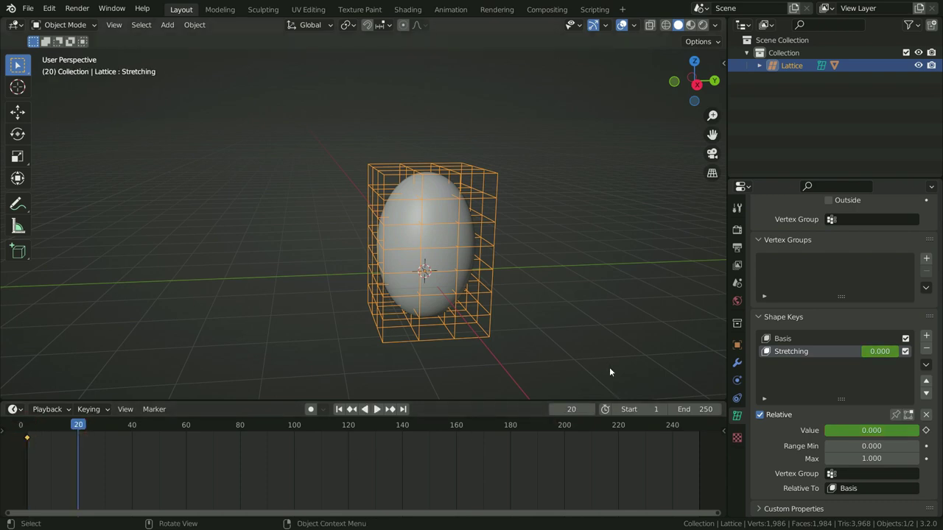
pyautogui.moveTo(871, 430); pyautogui.dragTo(920, 430)
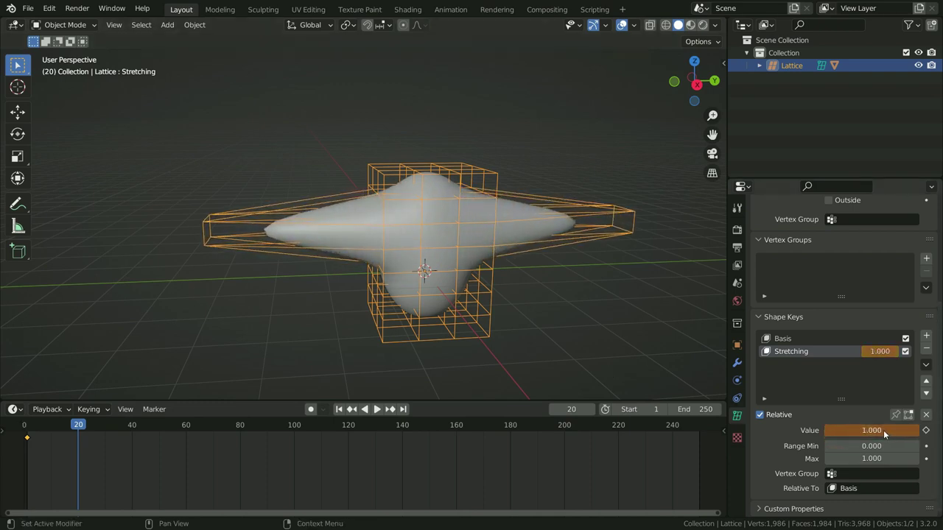
pyautogui.press('i')
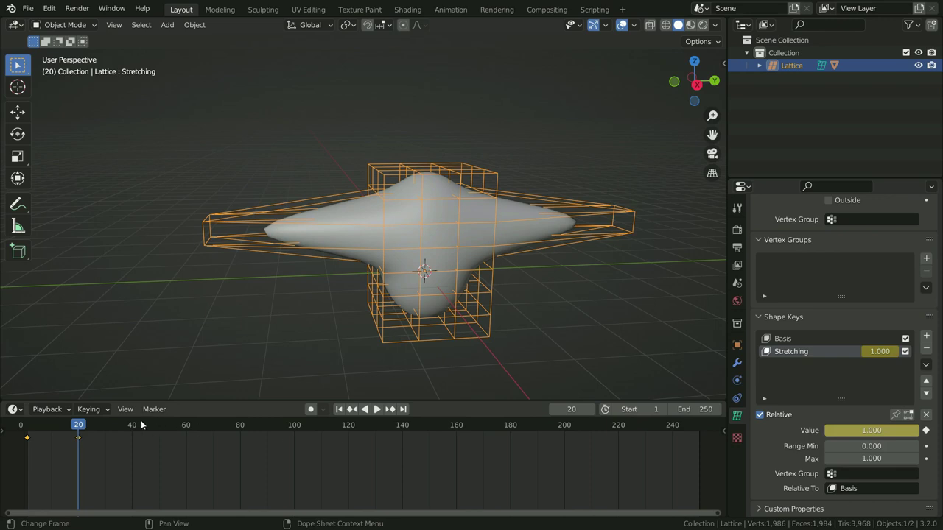
# Play the stretching animation from frame 1 a few times and return to the first frame
pyautogui.moveTo(83, 429); pyautogui.dragTo(28, 459)
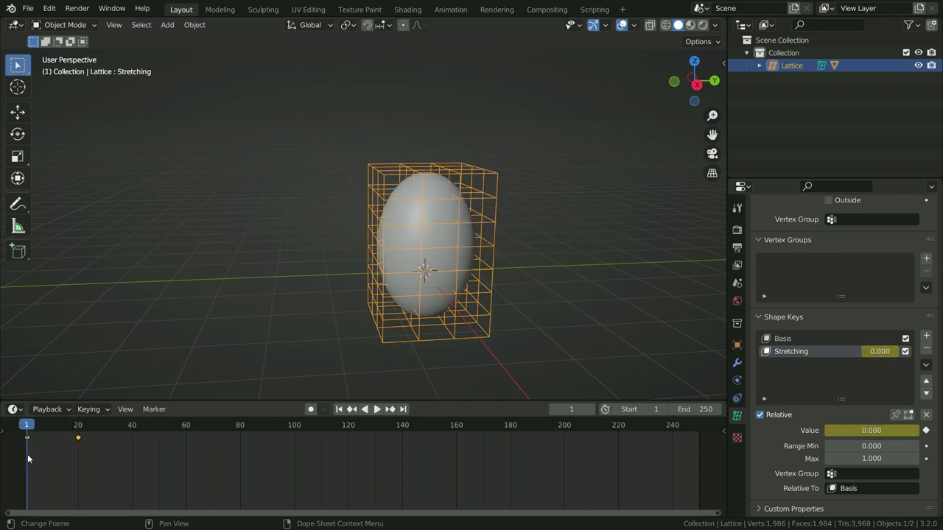
pyautogui.click(376, 410)
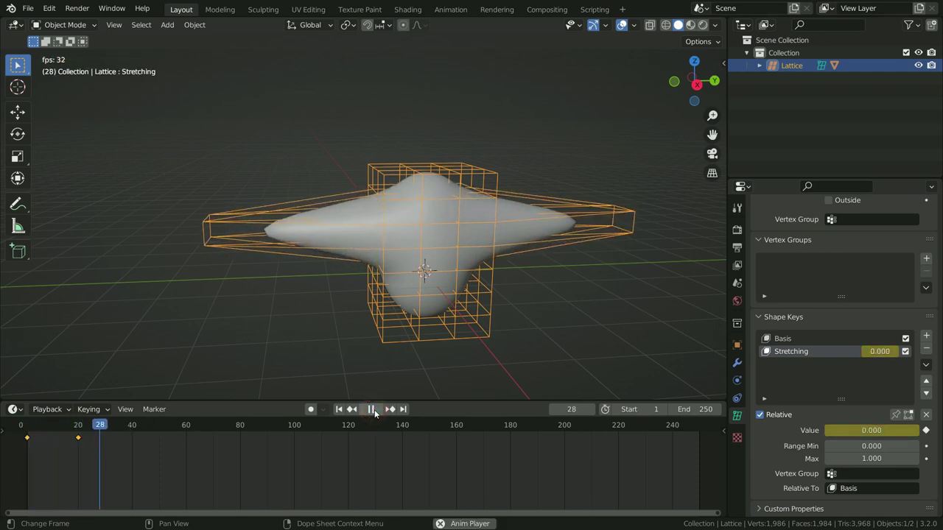
pyautogui.click(339, 409)
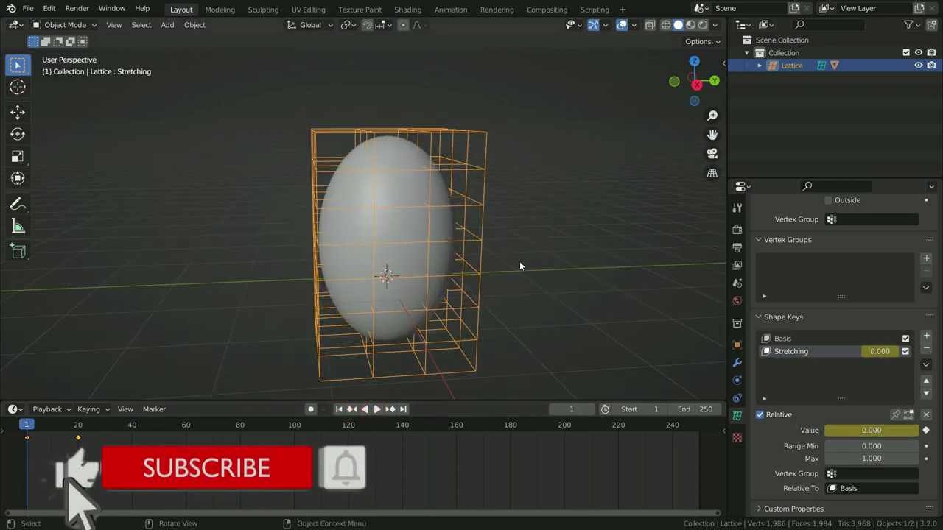
pyautogui.click(378, 411)
pyautogui.press('Escape')
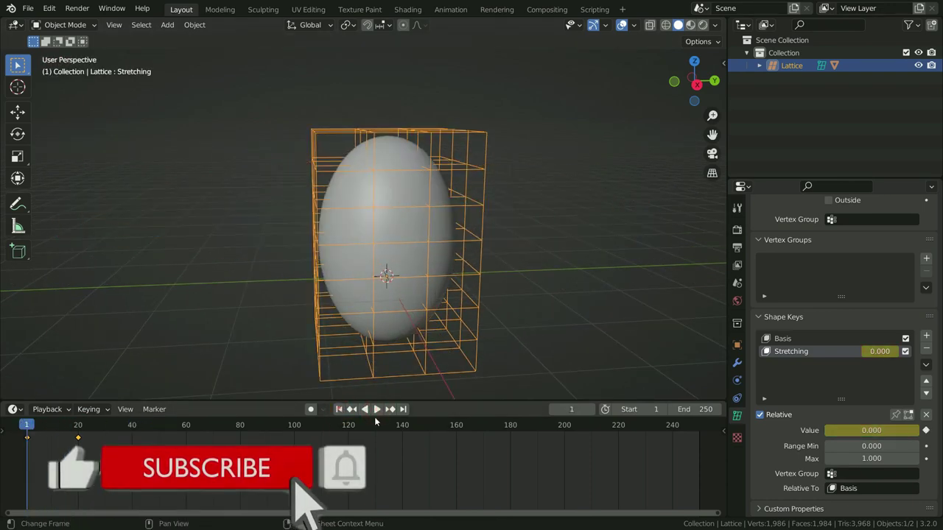
pyautogui.click(377, 410)
pyautogui.click(373, 410)
pyautogui.click(339, 409)
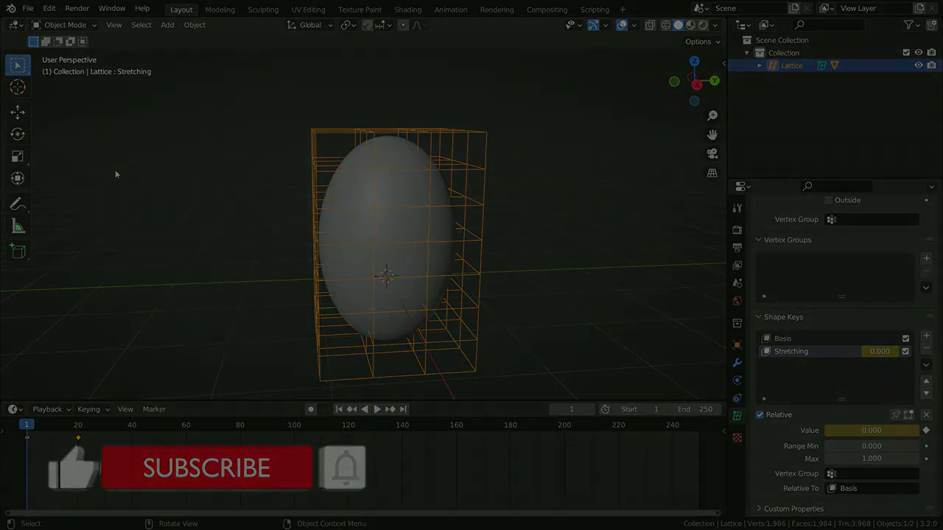